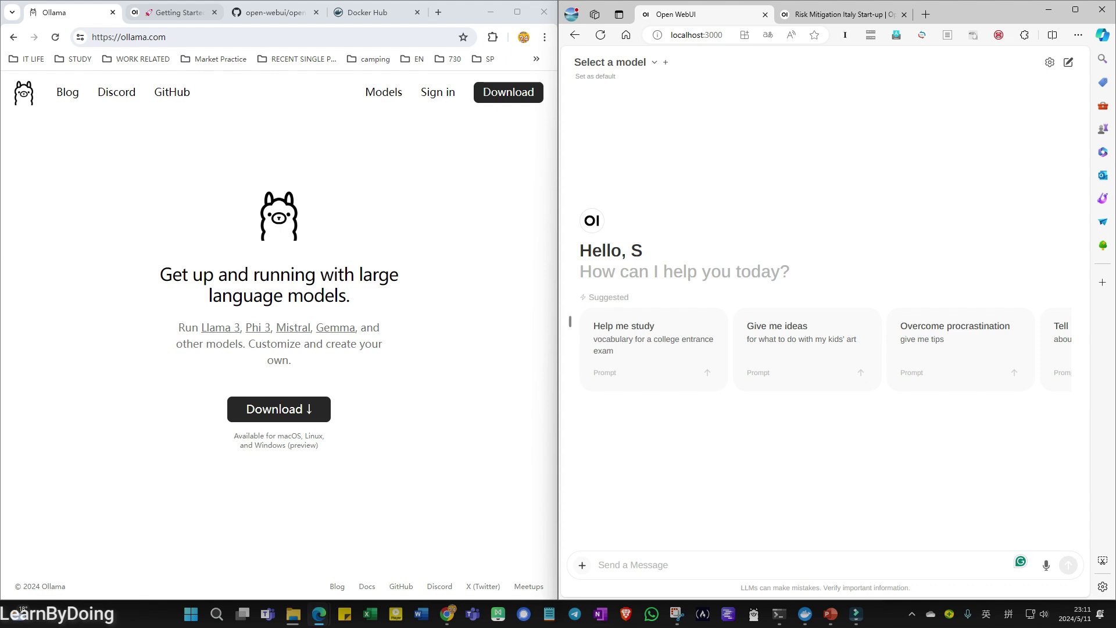
Step: Review the Docker Hub download page and Ollama homepage, then land on the Open WebUI Getting Started guide
{"action": "left_click", "coordinate": [179, 13]}
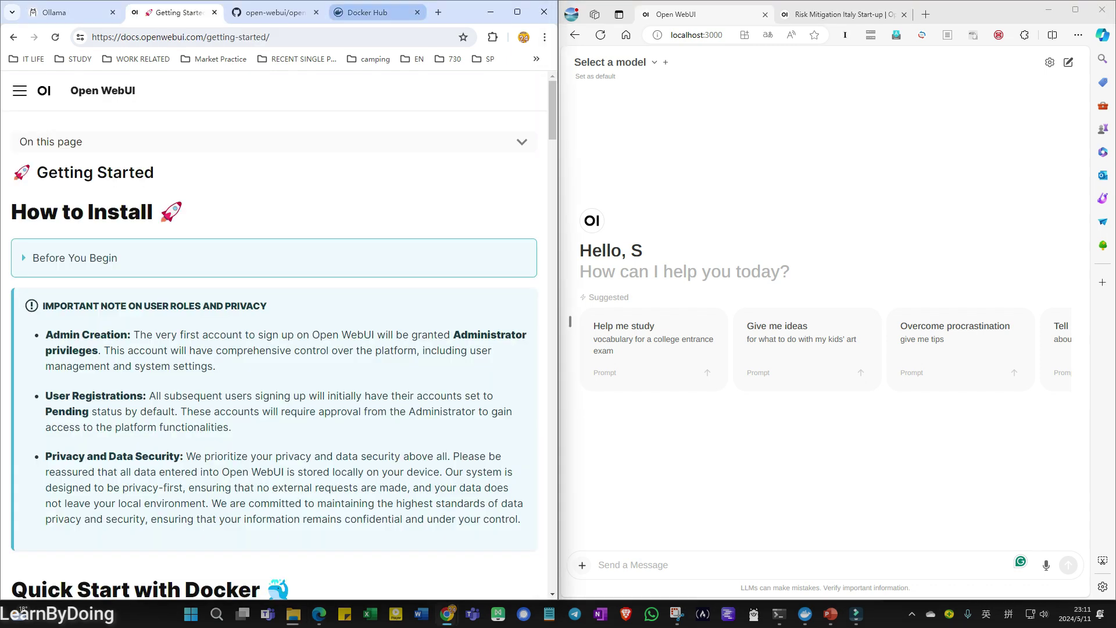
{"action": "left_click", "coordinate": [366, 13]}
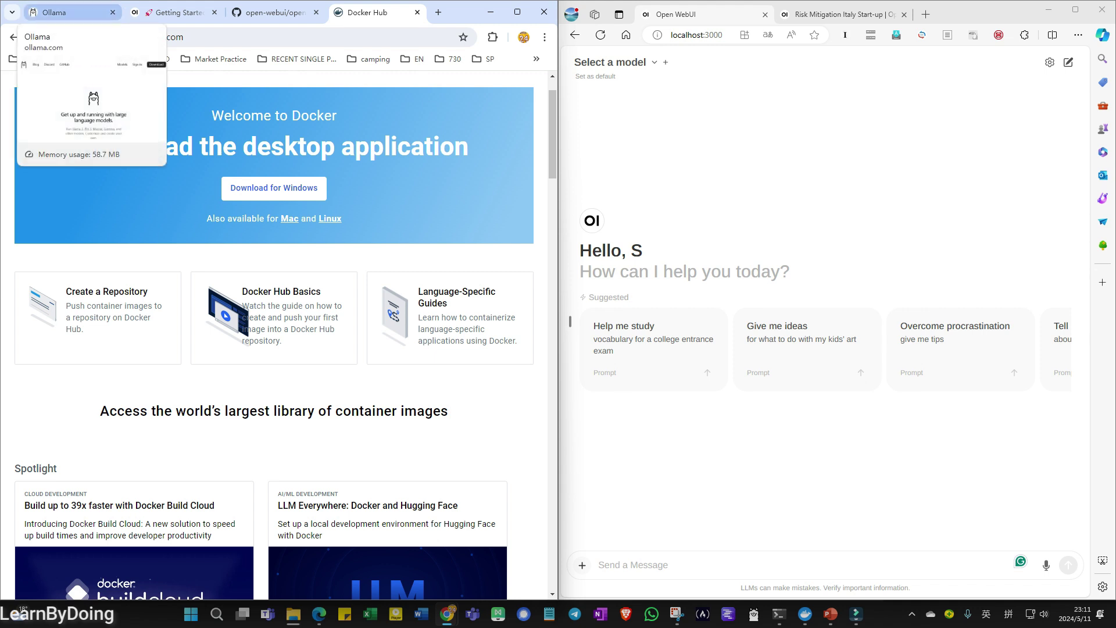
{"action": "left_click", "coordinate": [55, 13]}
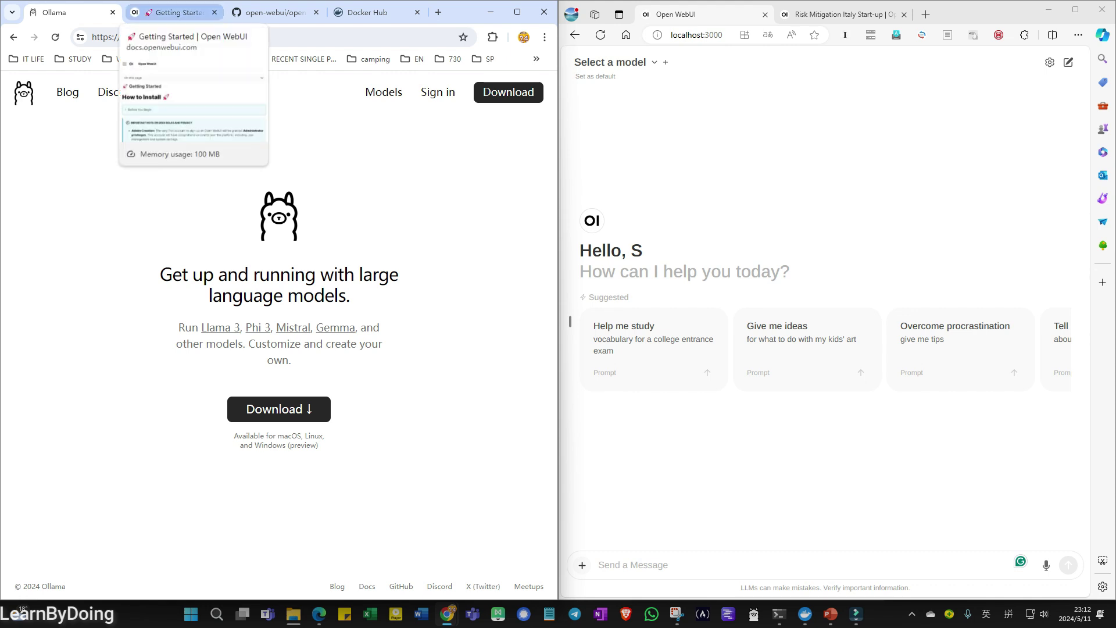
{"action": "left_click", "coordinate": [366, 13]}
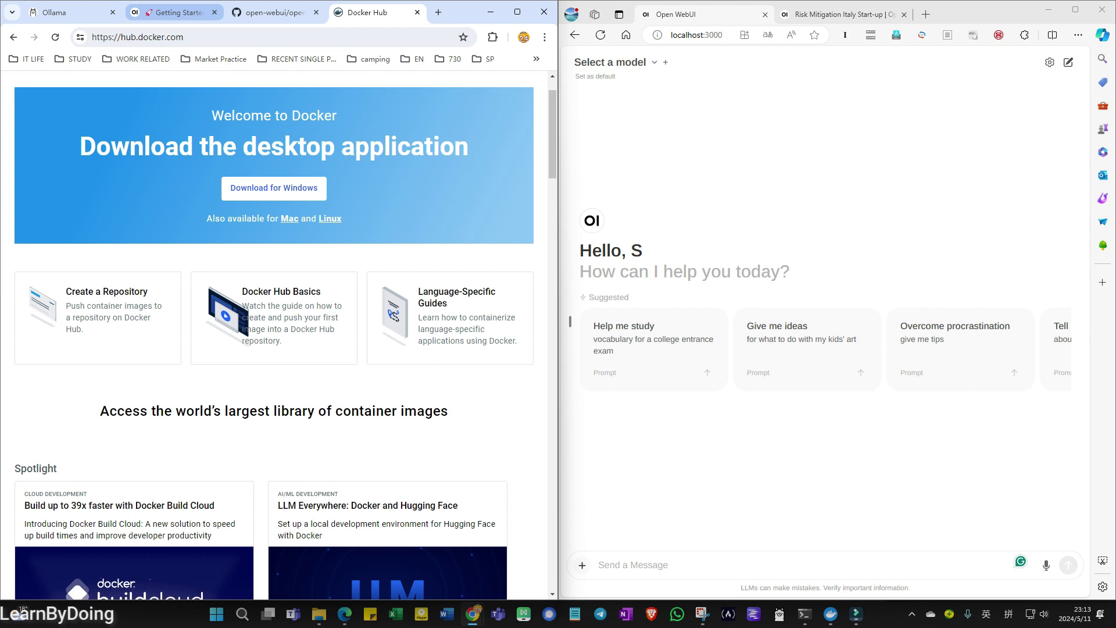
{"action": "left_click", "coordinate": [175, 12]}
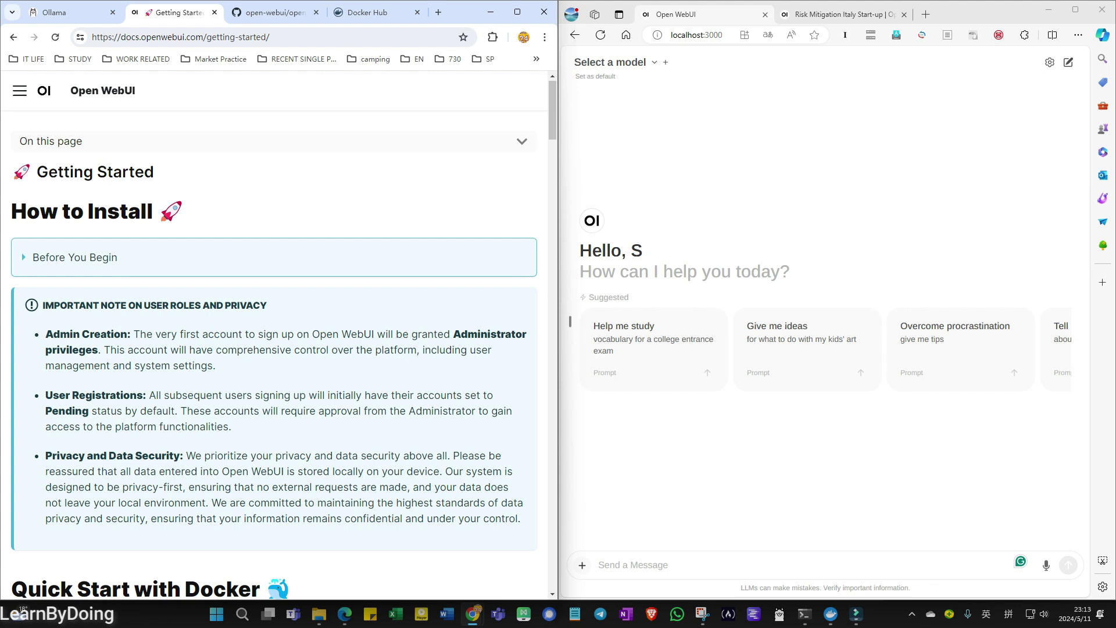
{"action": "scroll", "coordinate": [273, 349], "scroll_direction": "down", "scroll_amount": 3}
{"action": "scroll", "coordinate": [280, 349], "scroll_direction": "down", "scroll_amount": 3}
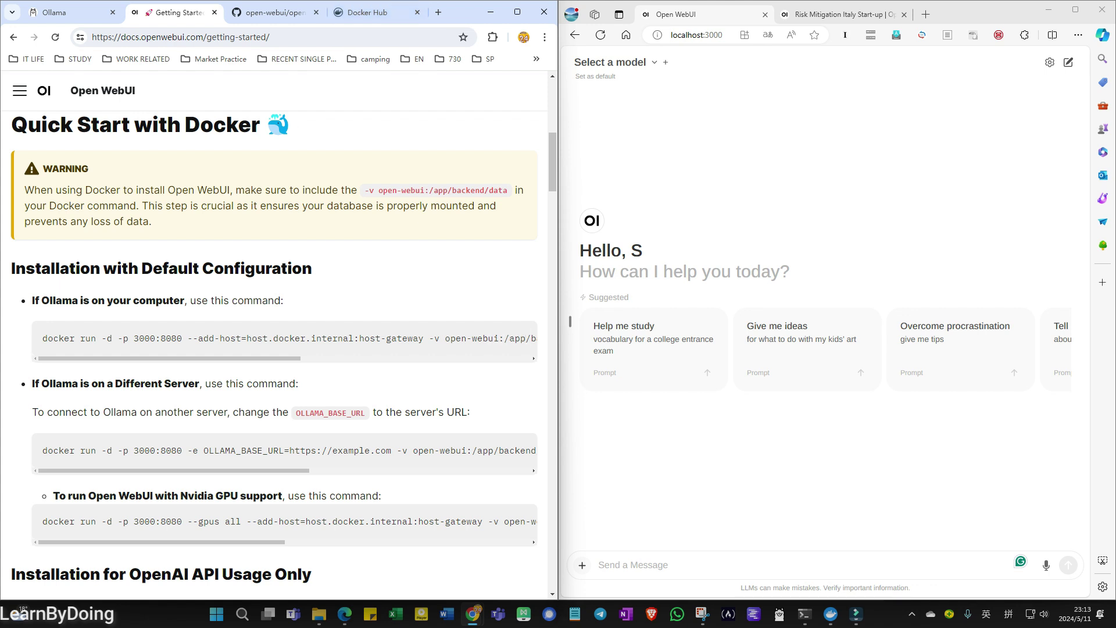
Step: Select the docker run command for local Ollama and check the terminal's ollama and docker help
{"action": "mouse_move", "coordinate": [500, 338]}
{"action": "triple_click", "coordinate": [60, 338]}
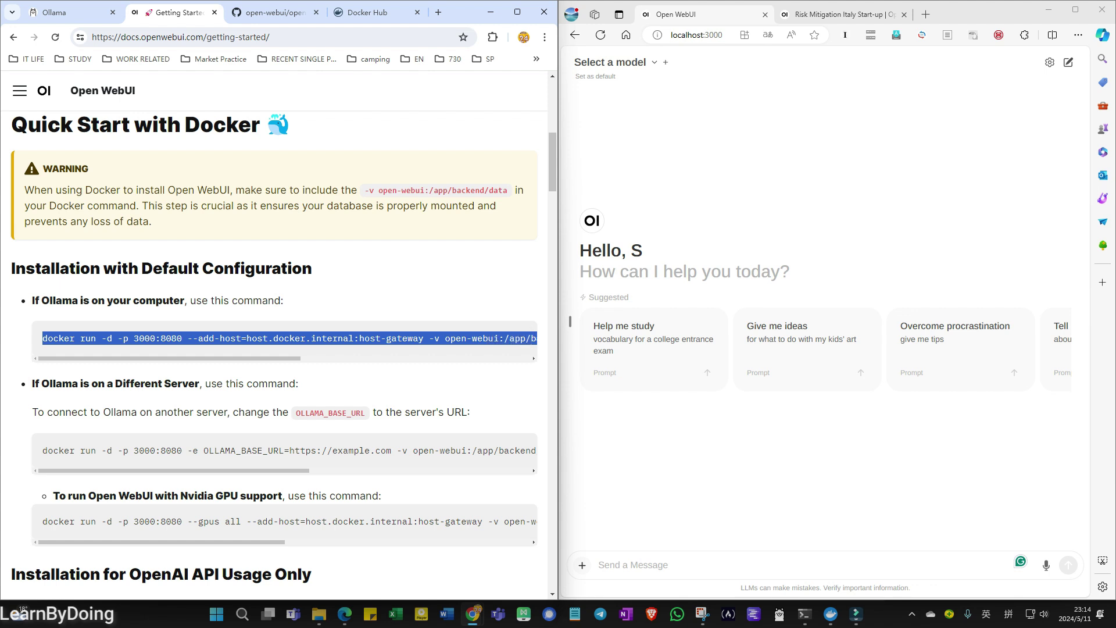
{"action": "left_click", "coordinate": [805, 614]}
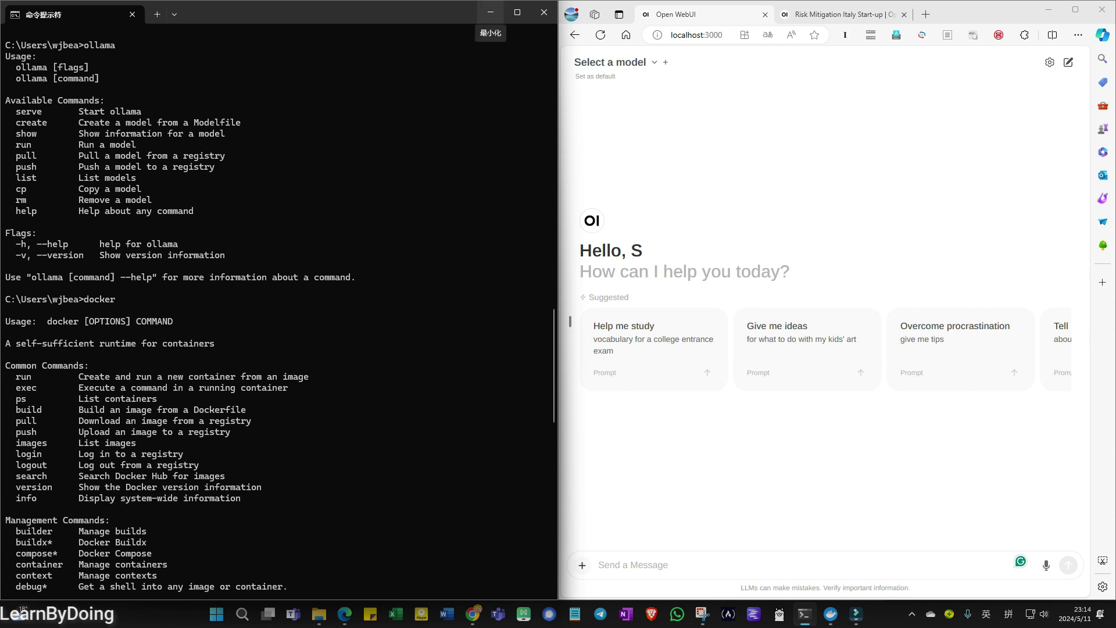
Step: Put the terminal away so the documentation is visible again
{"action": "left_click", "coordinate": [490, 13]}
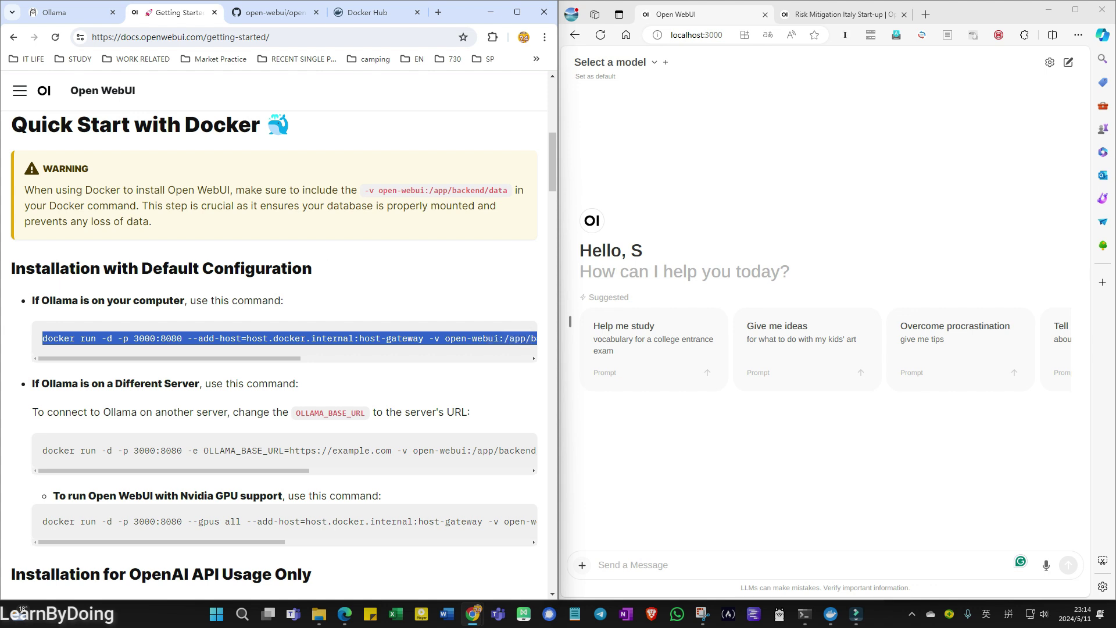
Step: From Docker Desktop's container list, follow the open-webui 3000:8080 link to localhost:3000
{"action": "left_click", "coordinate": [831, 613]}
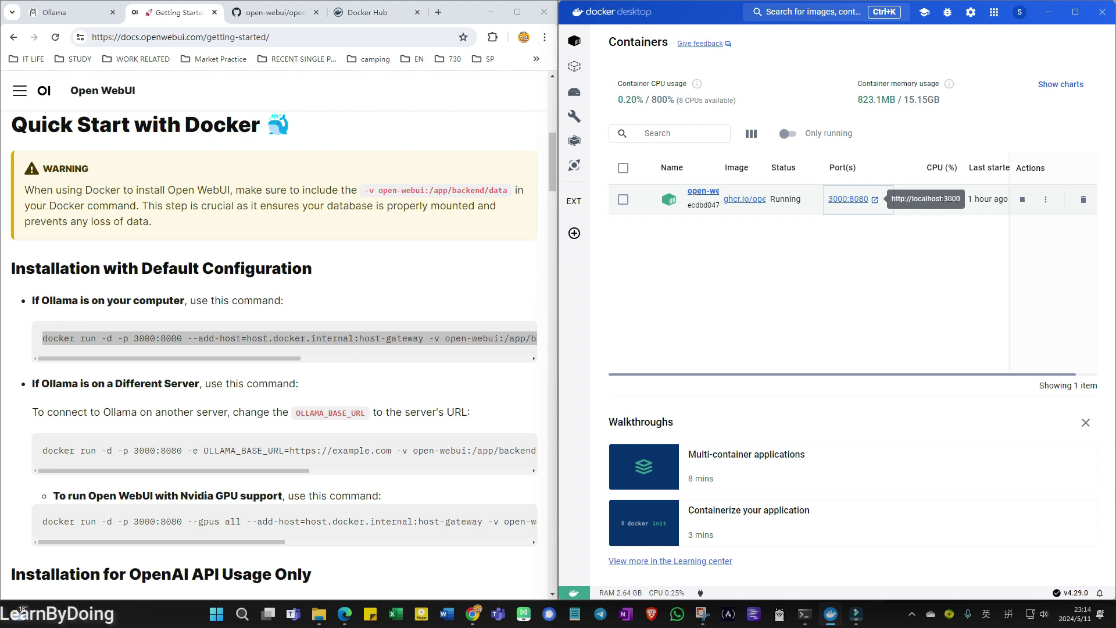
{"action": "left_click", "coordinate": [849, 199]}
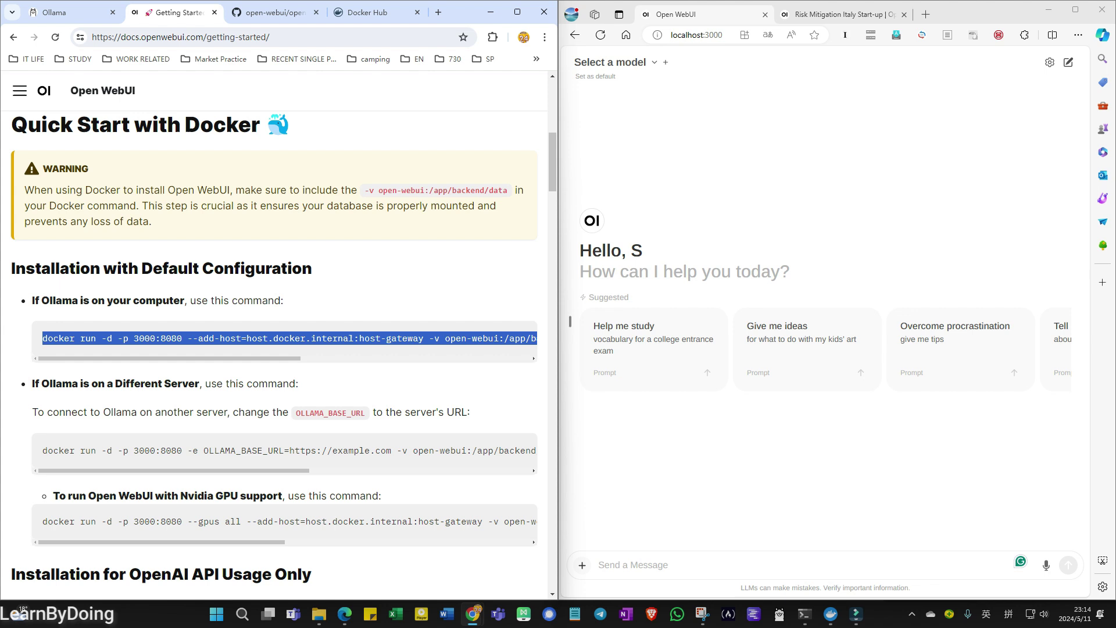
Step: Choose llama3:latest from the model picker, browse the other models and keep llama3:latest
{"action": "left_click", "coordinate": [611, 63]}
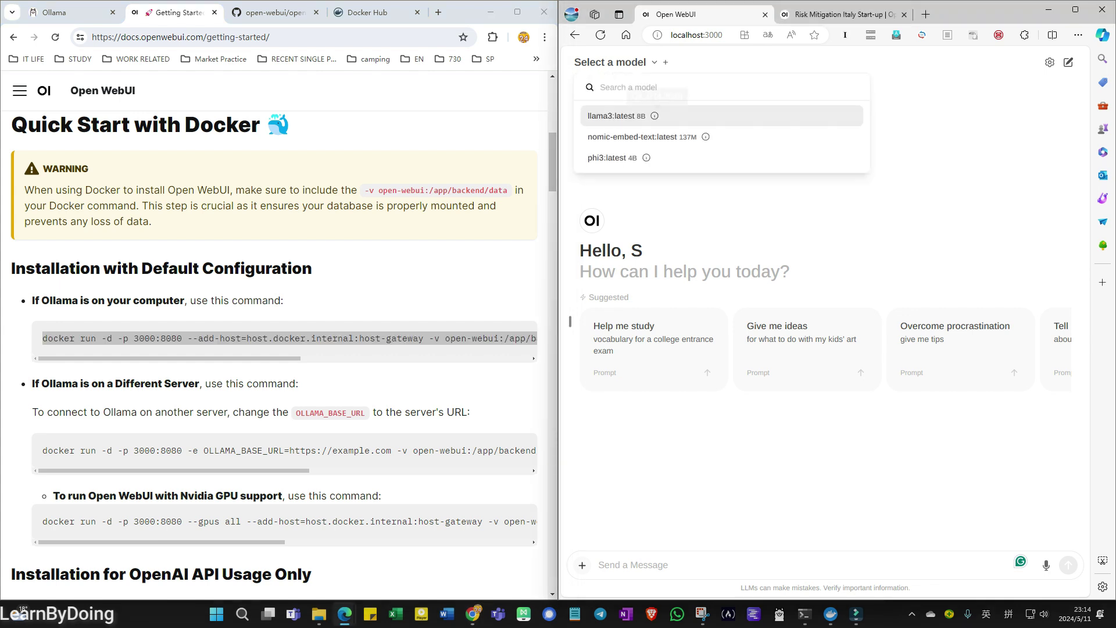
{"action": "key", "text": "Return"}
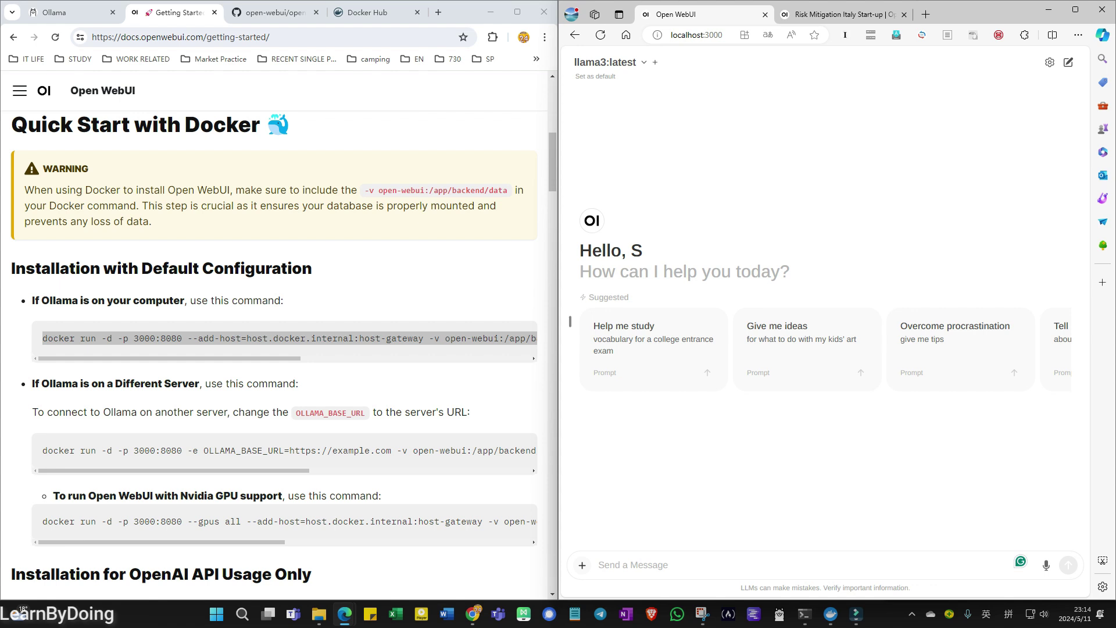
{"action": "left_click", "coordinate": [610, 62]}
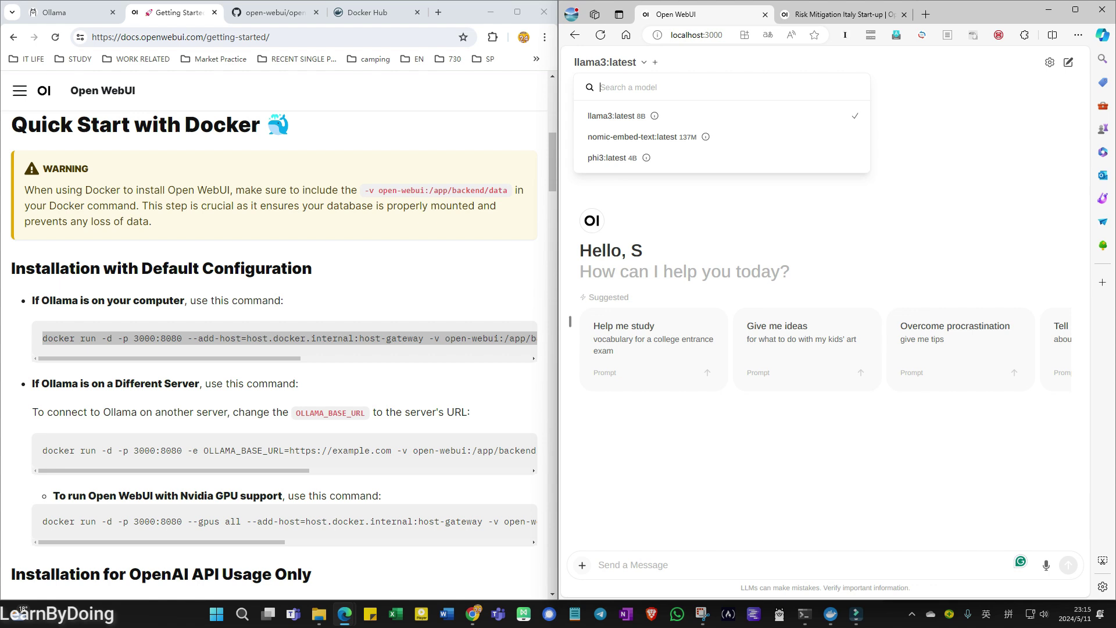
{"action": "key", "text": "Up"}
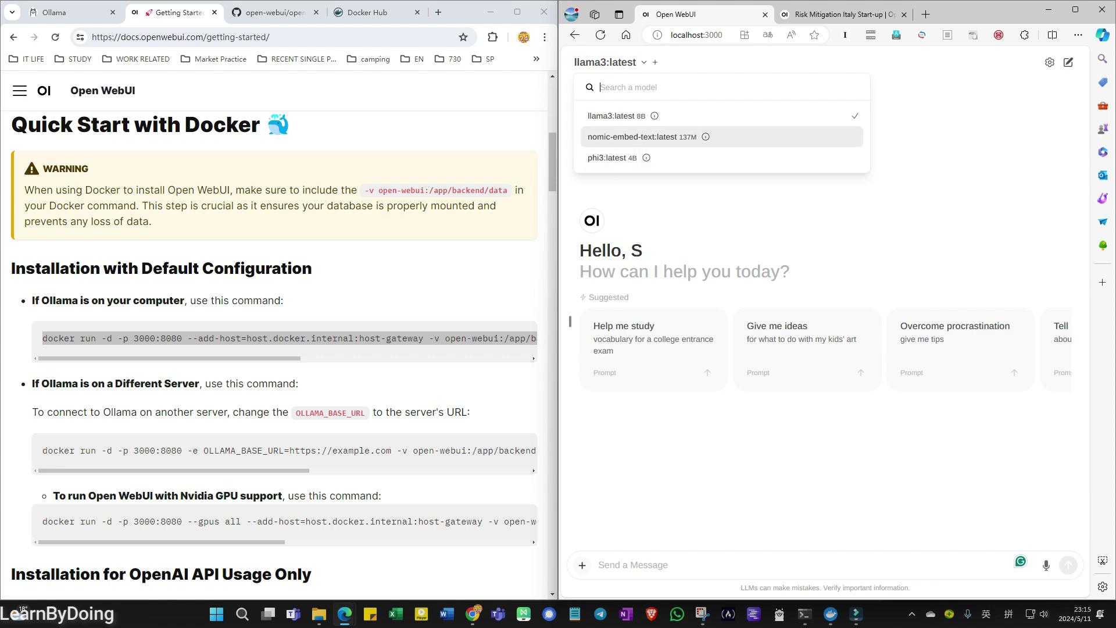
{"action": "key", "text": "Up"}
{"action": "key", "text": "Down"}
{"action": "key", "text": "Up"}
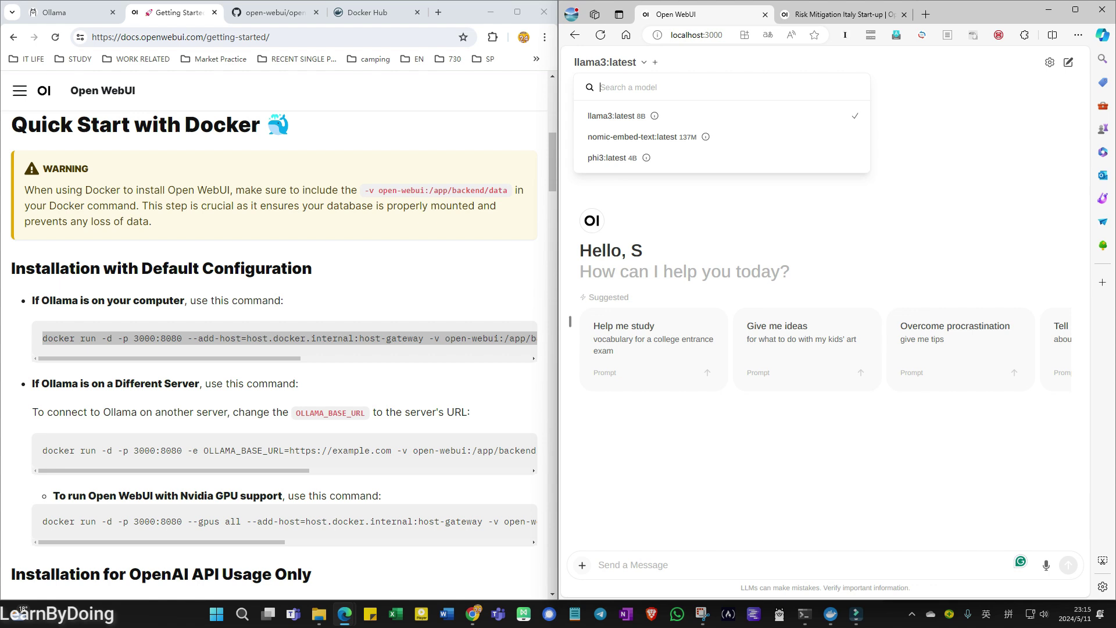
{"action": "key", "text": "Escape"}
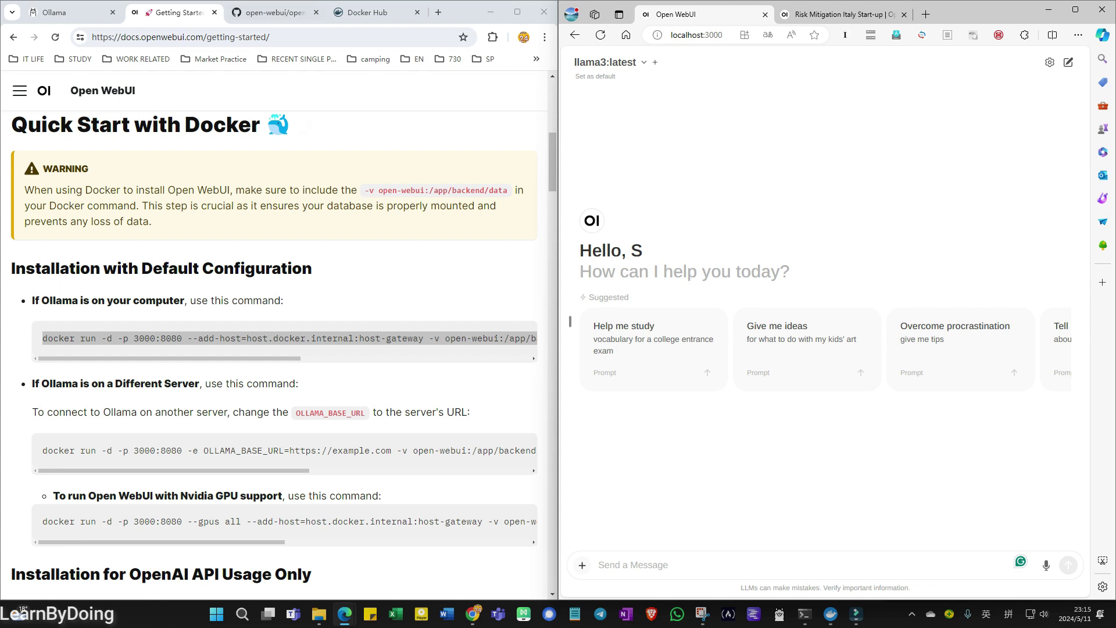
Step: From the open-webui GitHub README reach the docs site's Tutorial section
{"action": "left_click", "coordinate": [271, 12]}
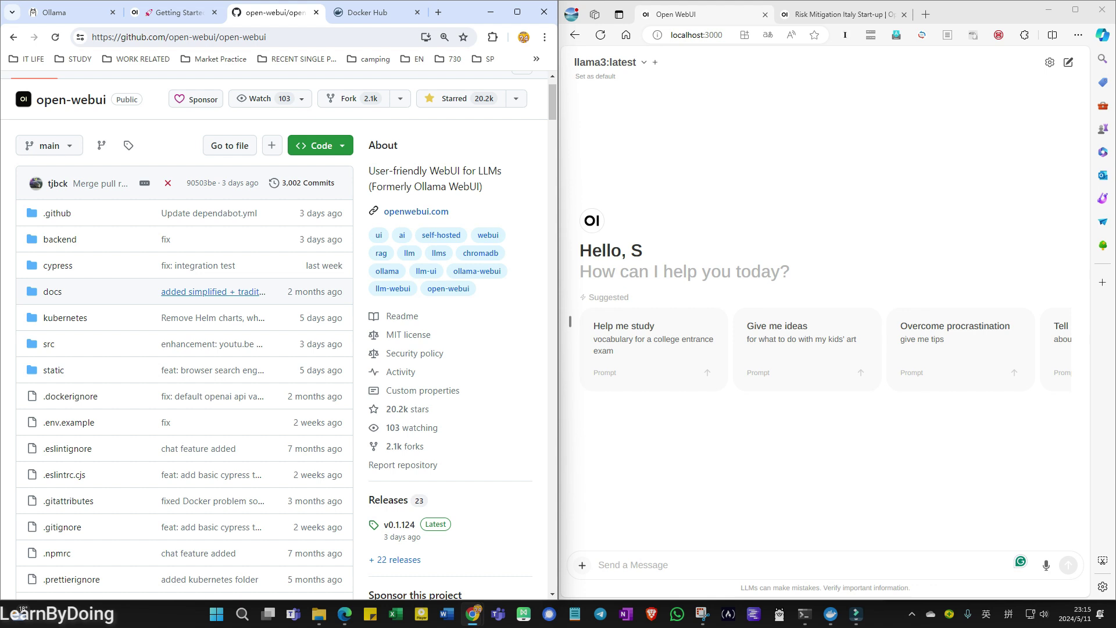
{"action": "scroll", "coordinate": [279, 331], "scroll_direction": "down", "scroll_amount": 2}
{"action": "scroll", "coordinate": [279, 332], "scroll_direction": "down", "scroll_amount": 3}
{"action": "scroll", "coordinate": [279, 331], "scroll_direction": "down", "scroll_amount": 5}
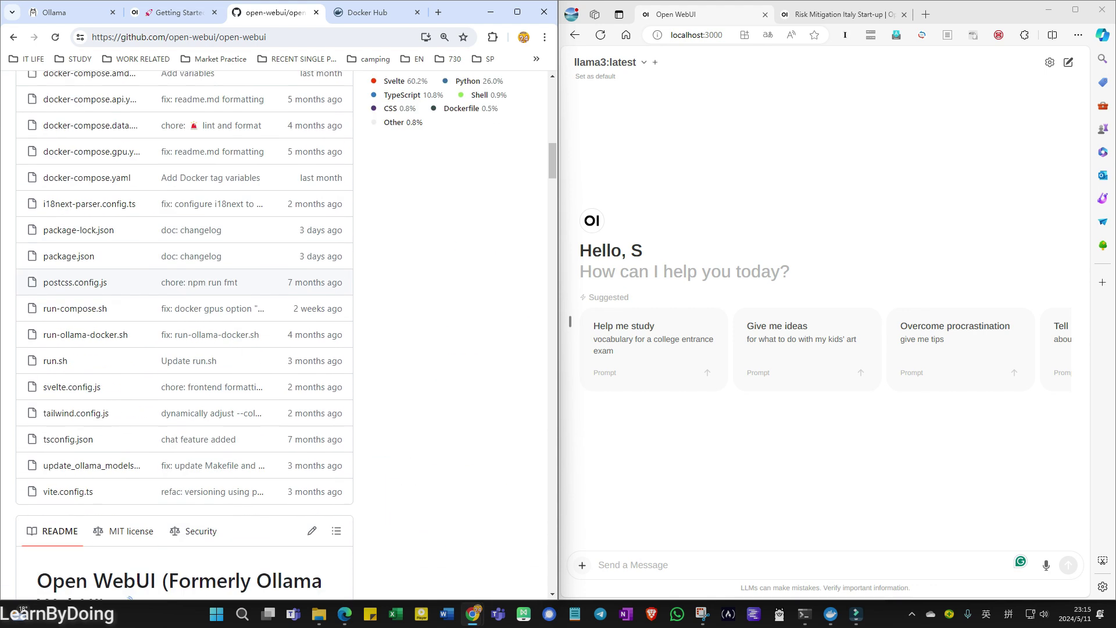
{"action": "scroll", "coordinate": [280, 331], "scroll_direction": "down", "scroll_amount": 5}
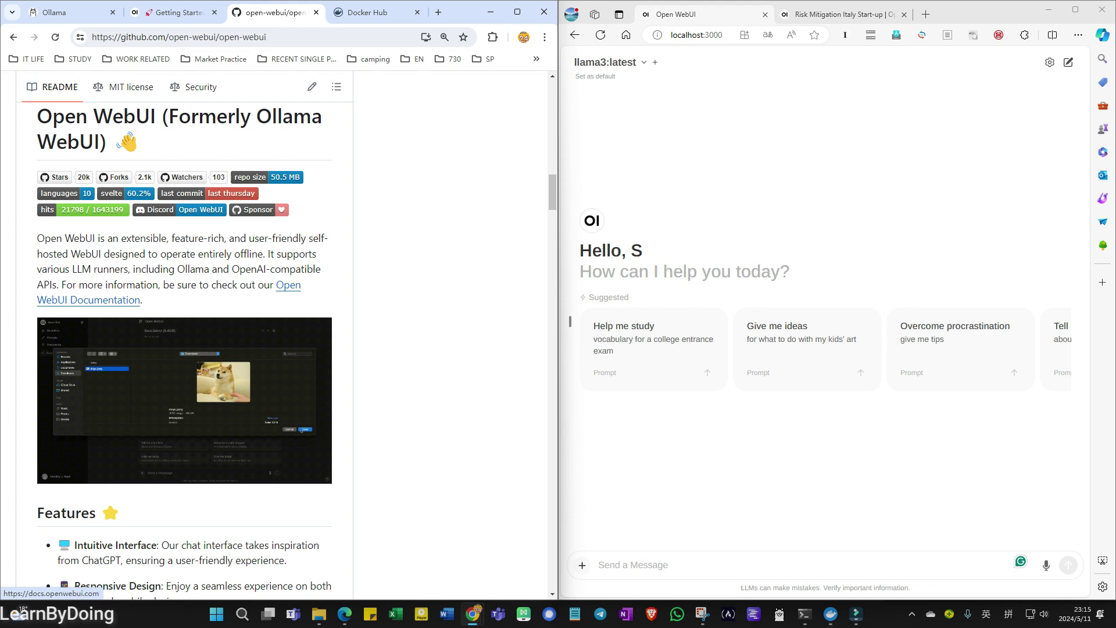
{"action": "left_click", "coordinate": [88, 299]}
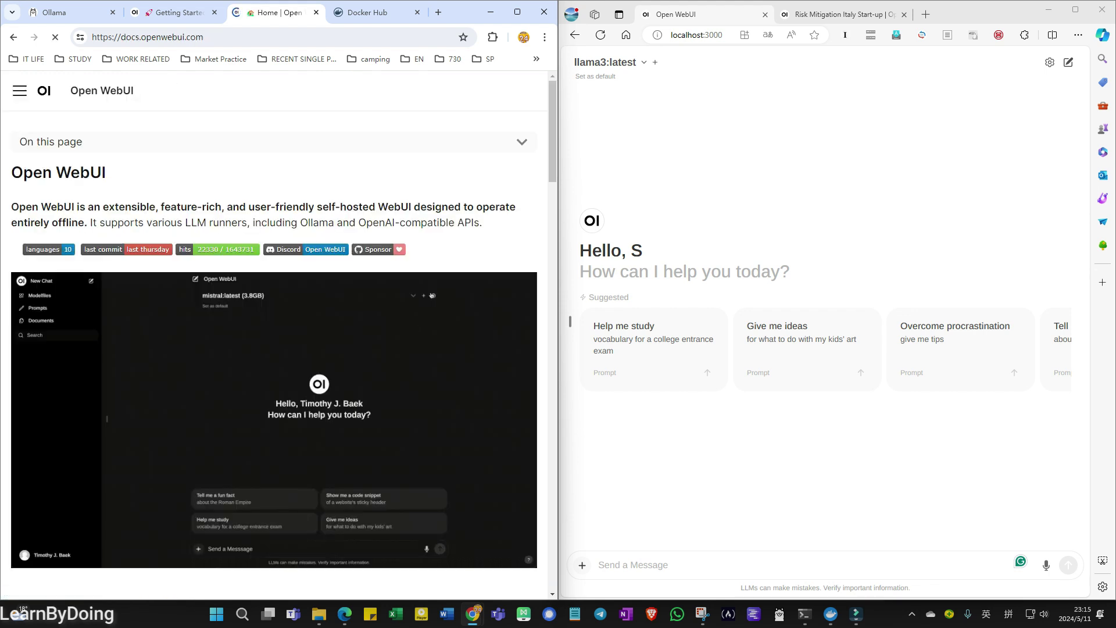
{"action": "scroll", "coordinate": [273, 349], "scroll_direction": "down", "scroll_amount": 5}
{"action": "scroll", "coordinate": [274, 349], "scroll_direction": "down", "scroll_amount": 3}
{"action": "scroll", "coordinate": [274, 349], "scroll_direction": "down", "scroll_amount": 5}
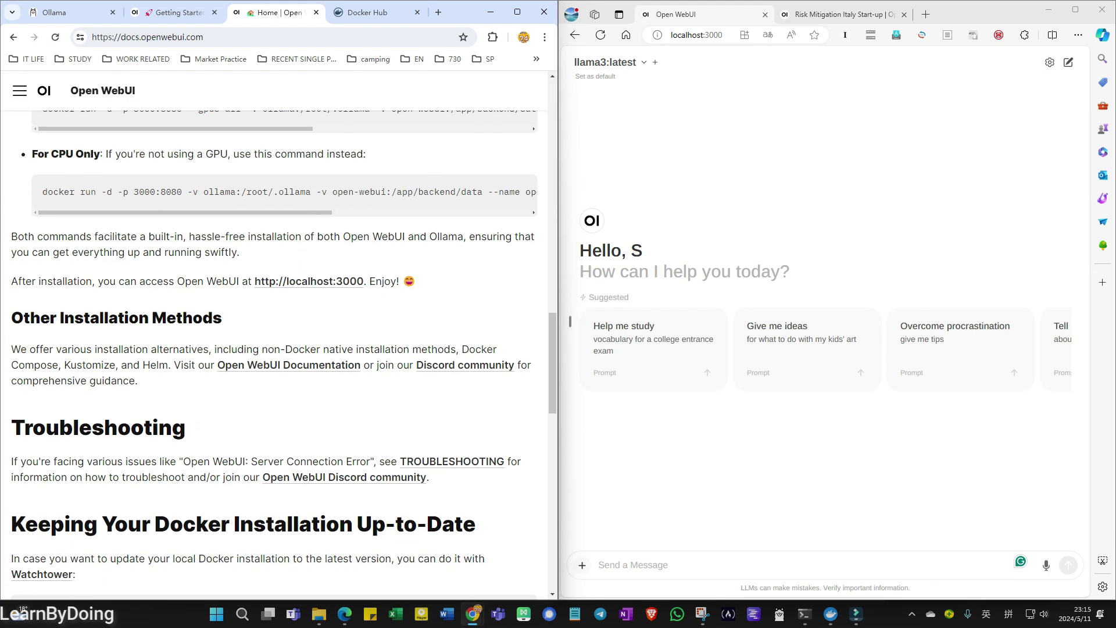
{"action": "scroll", "coordinate": [198, 425], "scroll_direction": "down", "scroll_amount": 5}
{"action": "left_click", "coordinate": [20, 90]}
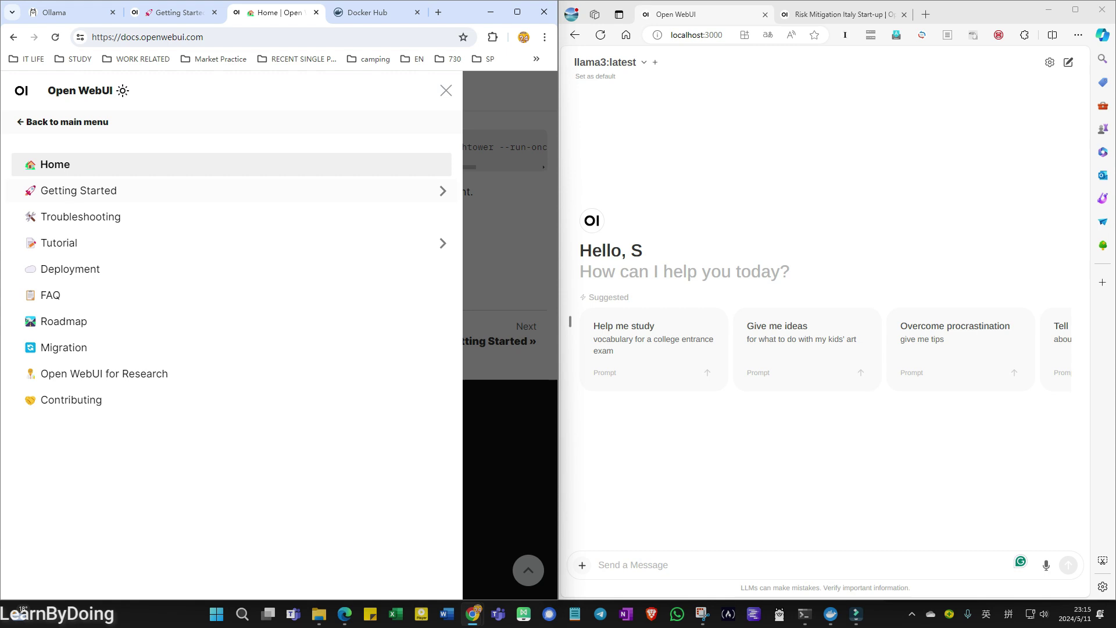
{"action": "left_click", "coordinate": [58, 242]}
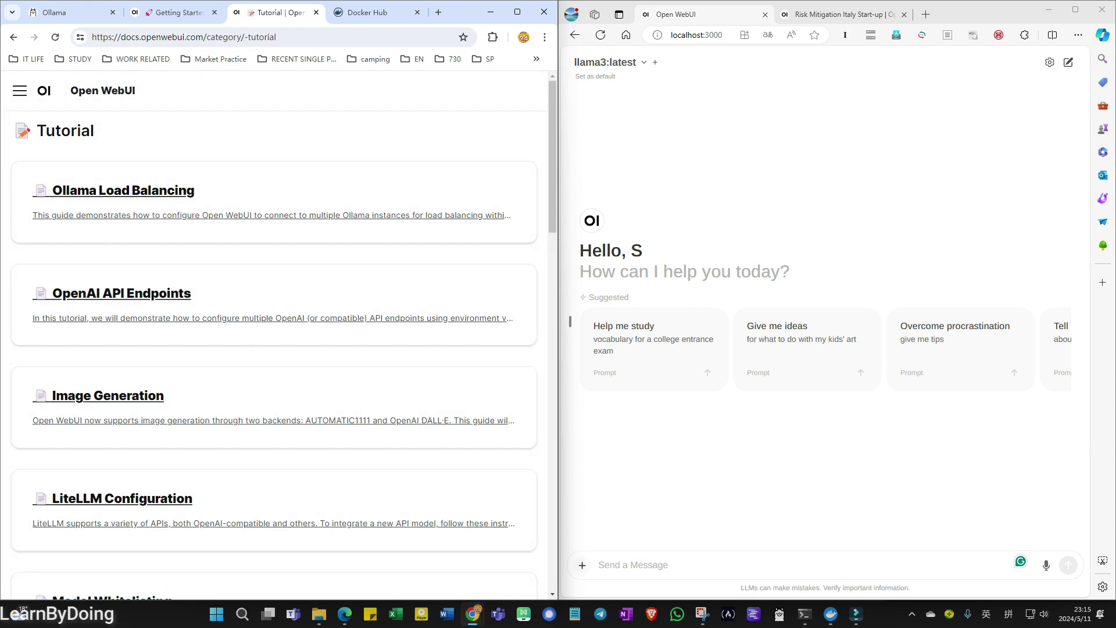
{"action": "scroll", "coordinate": [274, 366], "scroll_direction": "down", "scroll_amount": 4}
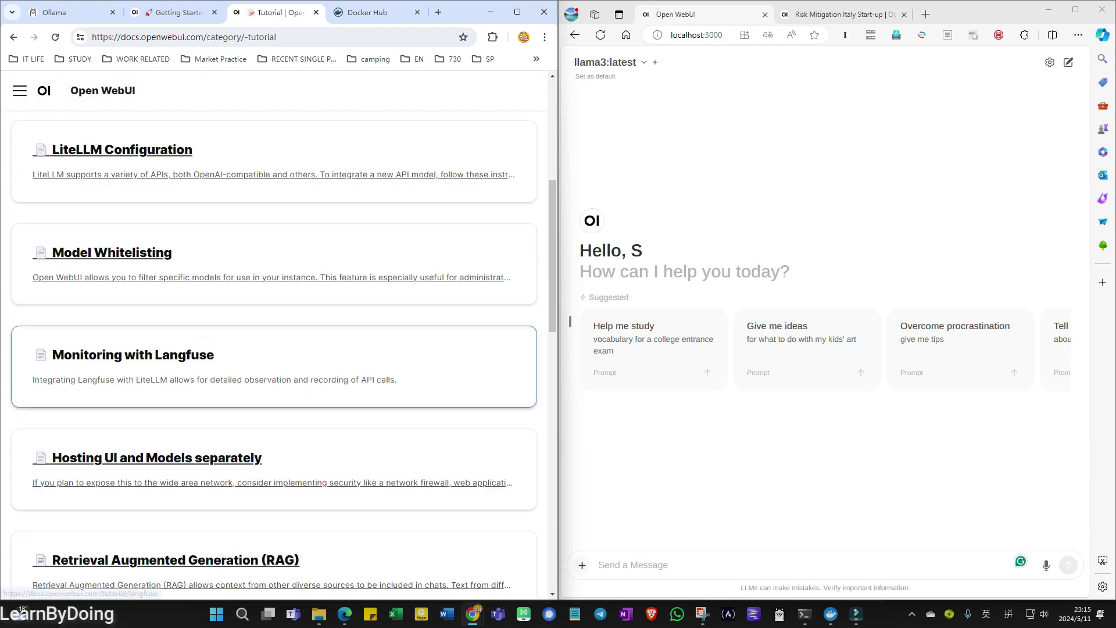
{"action": "scroll", "coordinate": [274, 367], "scroll_direction": "down", "scroll_amount": 2}
{"action": "scroll", "coordinate": [274, 367], "scroll_direction": "down", "scroll_amount": 2}
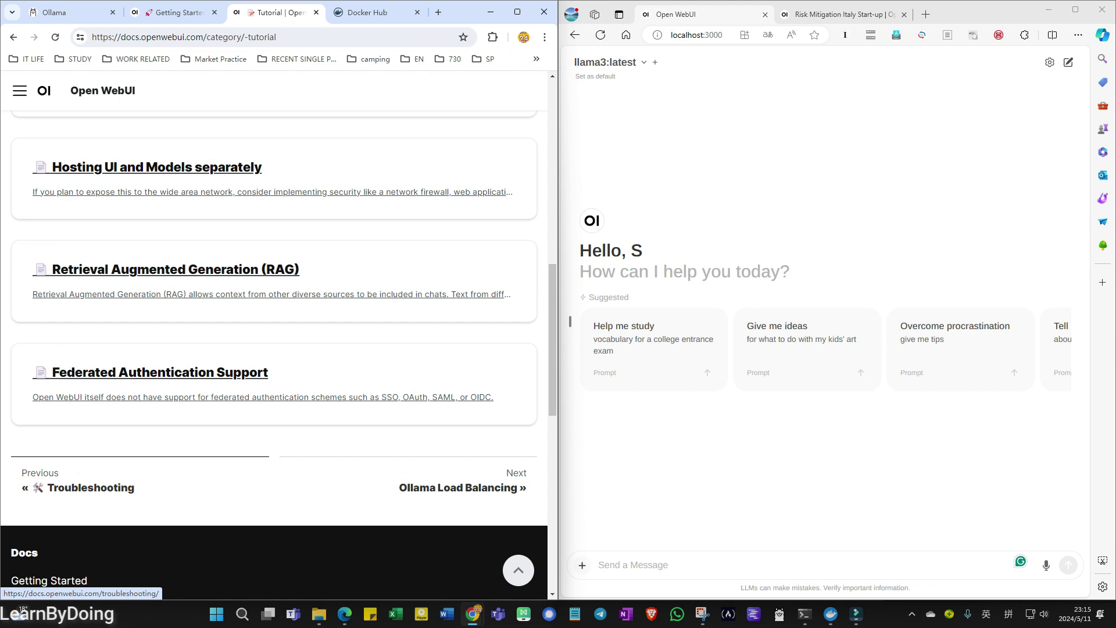
{"action": "scroll", "coordinate": [274, 350], "scroll_direction": "up", "scroll_amount": 1}
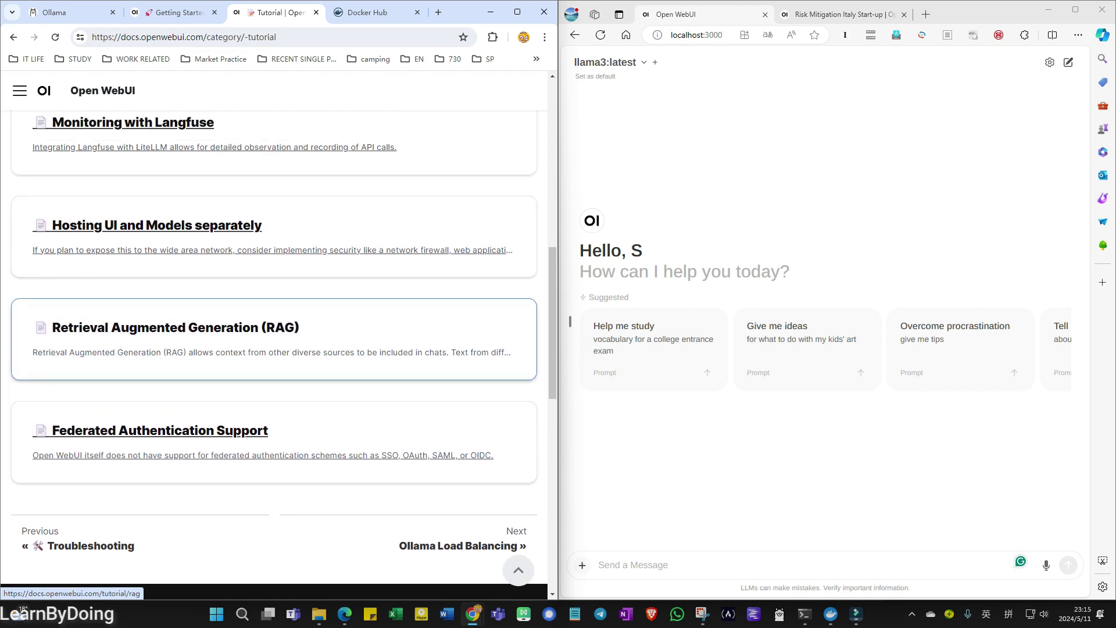
Step: Bring up the RAG tutorial and the GDPR risk mitigation chat beside it
{"action": "left_click", "coordinate": [274, 349]}
{"action": "scroll", "coordinate": [274, 348], "scroll_direction": "down", "scroll_amount": 1}
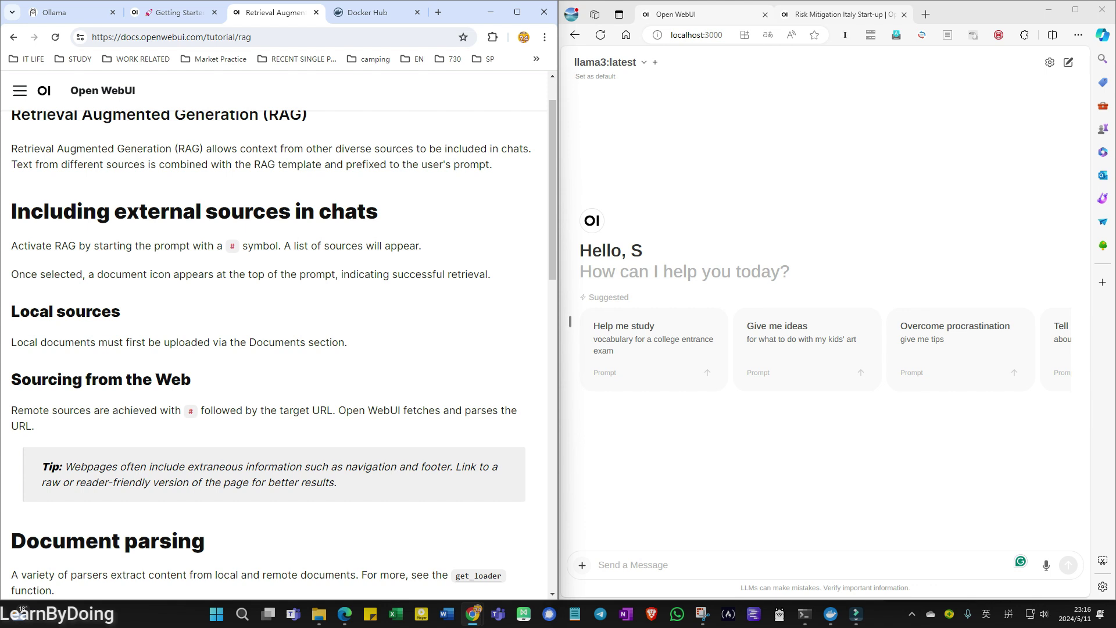
{"action": "left_click", "coordinate": [842, 14]}
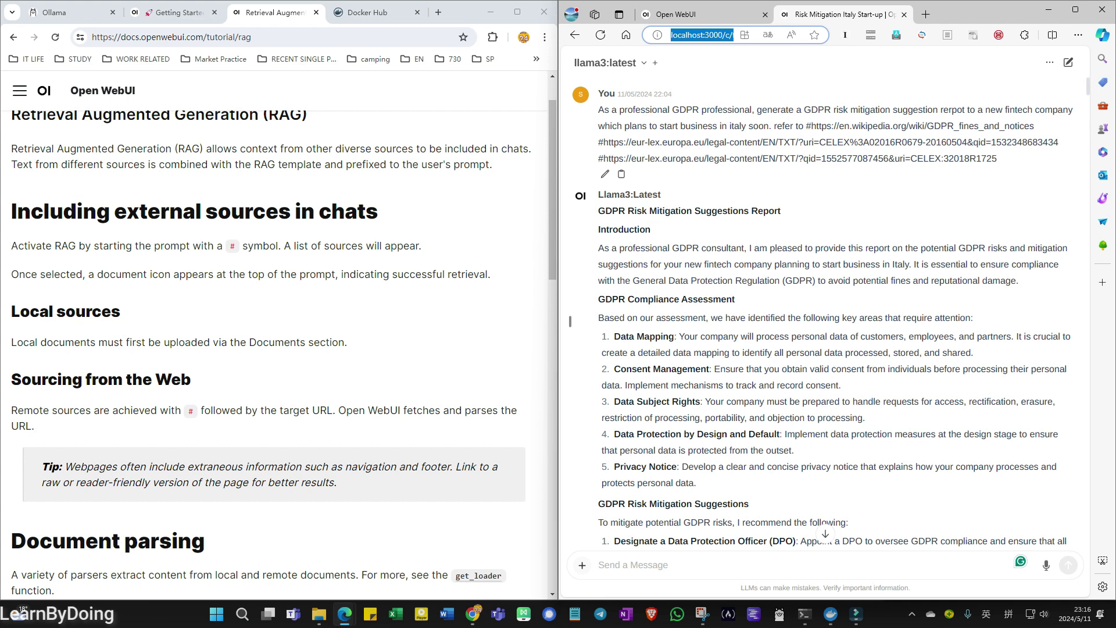
Step: Maximize the Edge window so the GDPR chat fills the screen
{"action": "left_click", "coordinate": [1075, 10]}
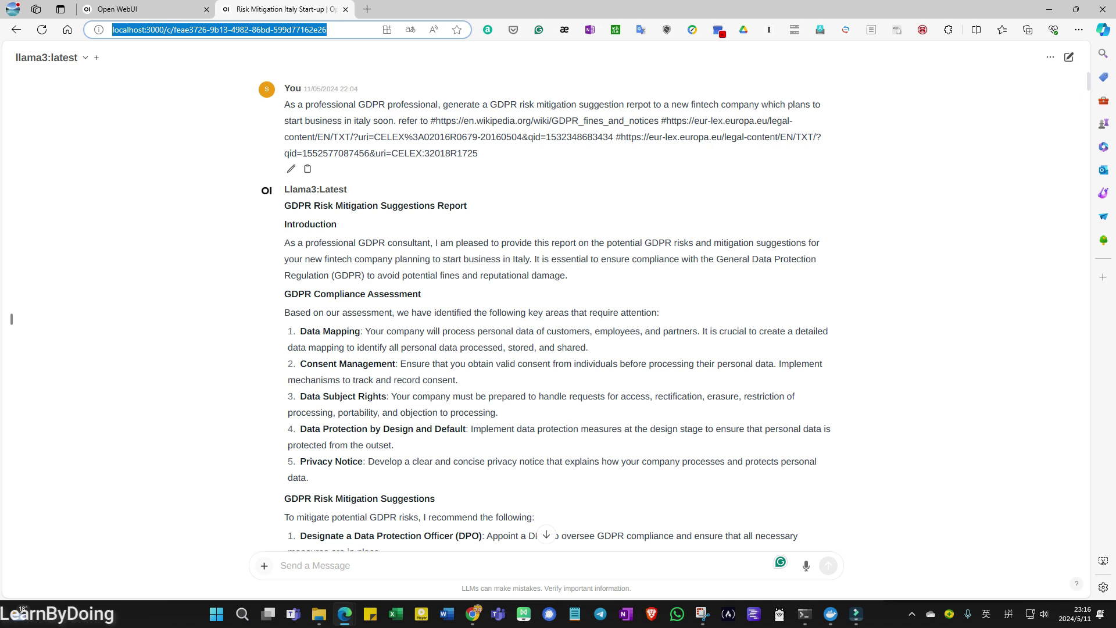
Step: Select links in the prompt and open the Wikipedia GDPR fines page in a new tab at 90% zoom
{"action": "left_click_drag", "start_coordinate": [284, 105], "coordinate": [438, 104]}
{"action": "left_click", "coordinate": [359, 121]}
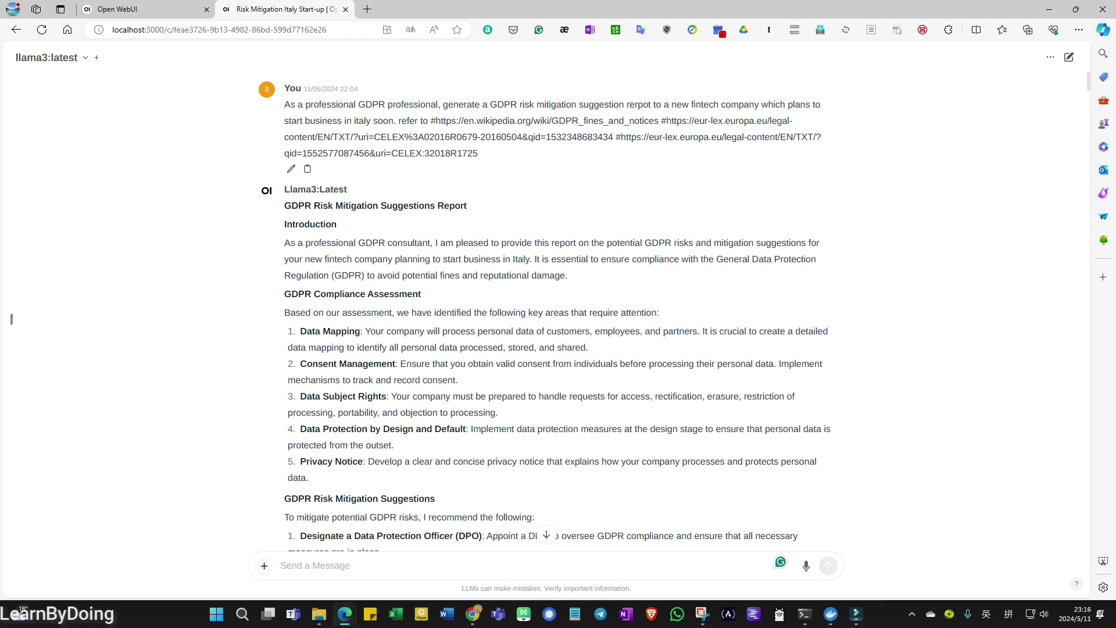
{"action": "left_click_drag", "start_coordinate": [661, 120], "coordinate": [615, 137]}
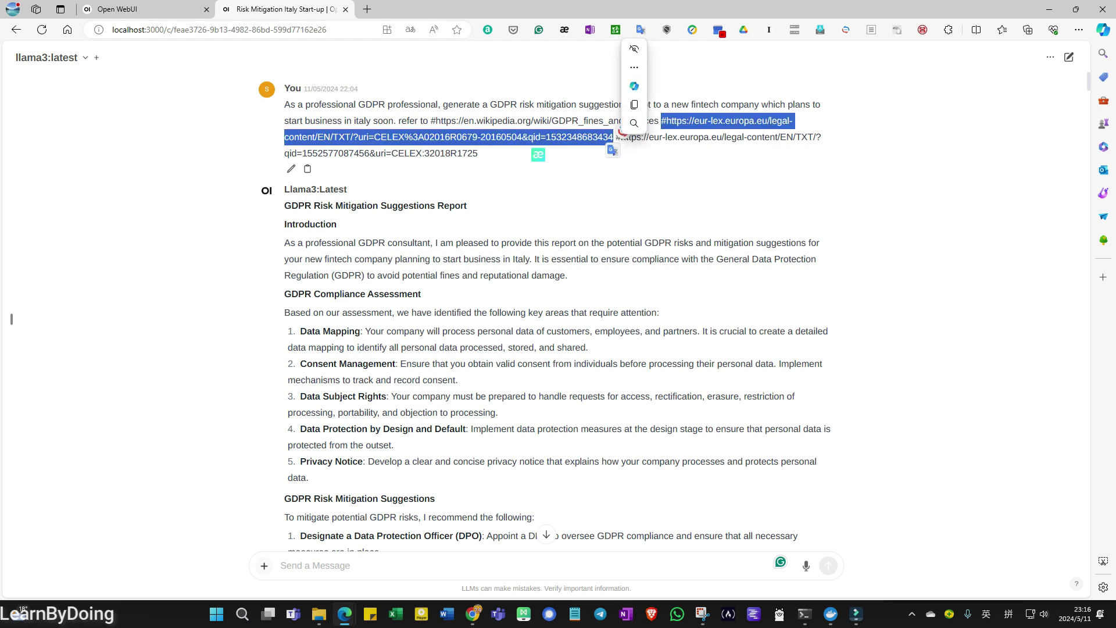
{"action": "left_click", "coordinate": [620, 131]}
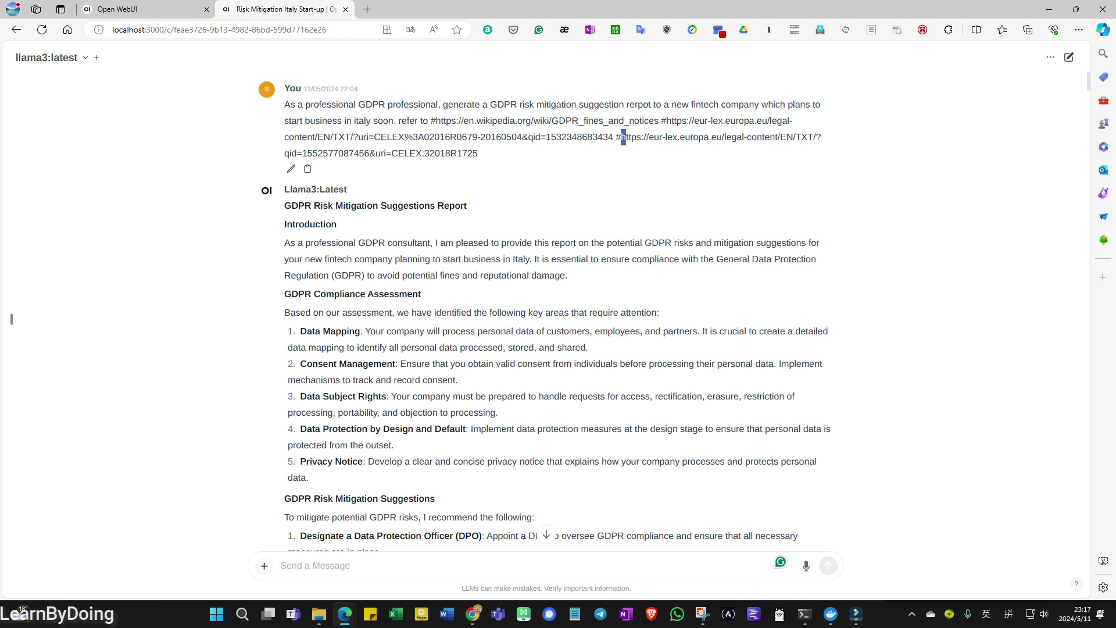
{"action": "left_click_drag", "start_coordinate": [620, 136], "coordinate": [478, 154]}
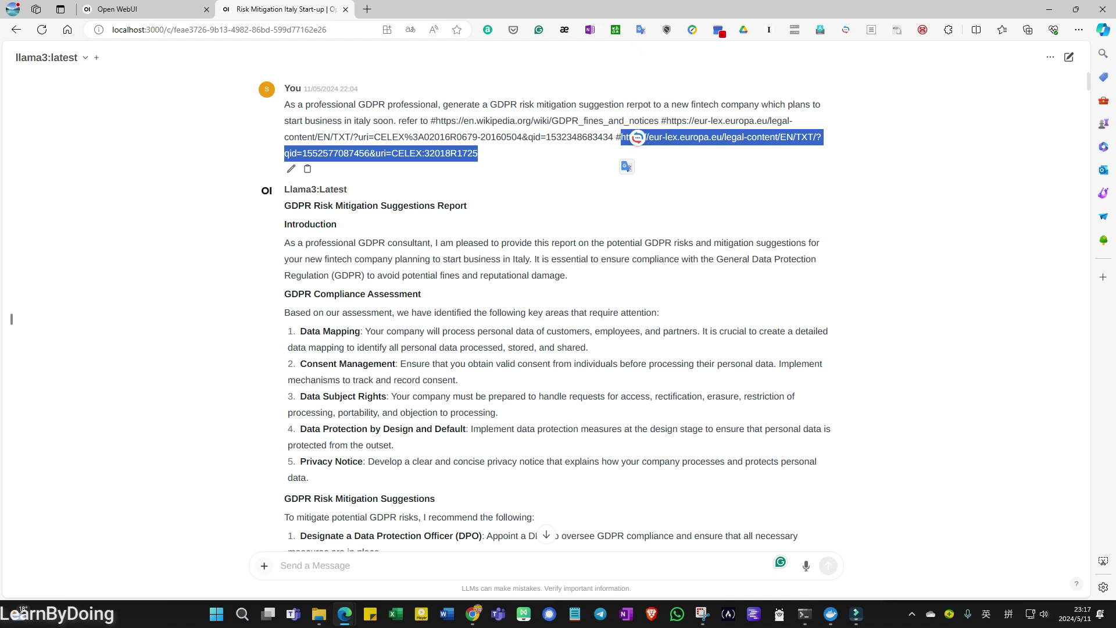
{"action": "mouse_move", "coordinate": [436, 120]}
{"action": "left_mouse_down"}
{"action": "mouse_move", "coordinate": [793, 121]}
{"action": "mouse_move", "coordinate": [412, 137]}
{"action": "mouse_move", "coordinate": [659, 121]}
{"action": "mouse_move", "coordinate": [559, 9]}
{"action": "left_mouse_up"}
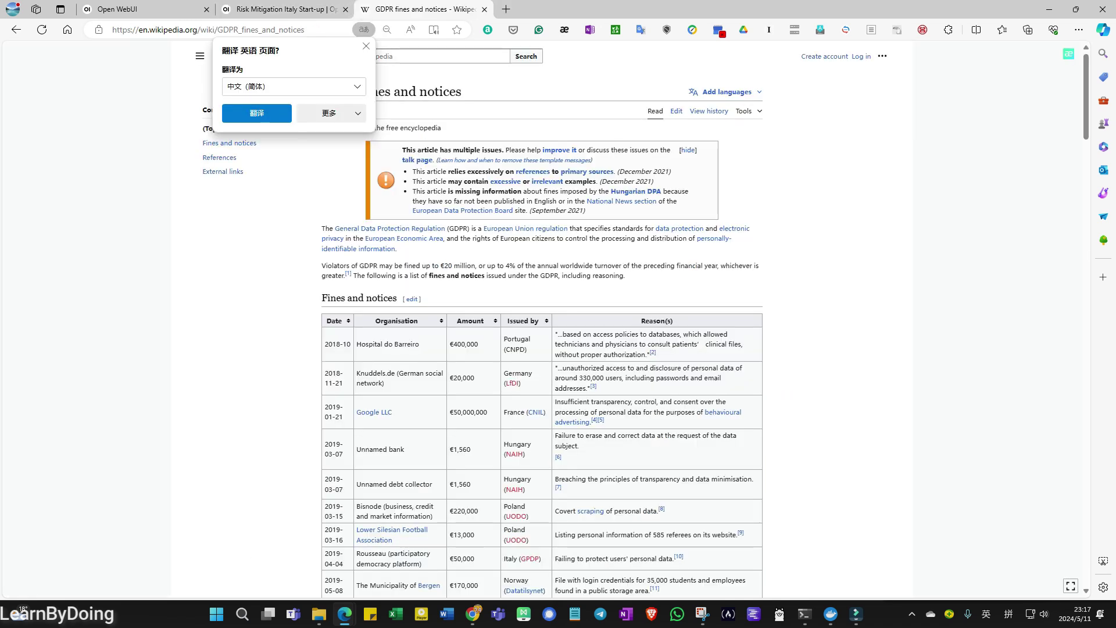
{"action": "key", "text": "ctrl+plus"}
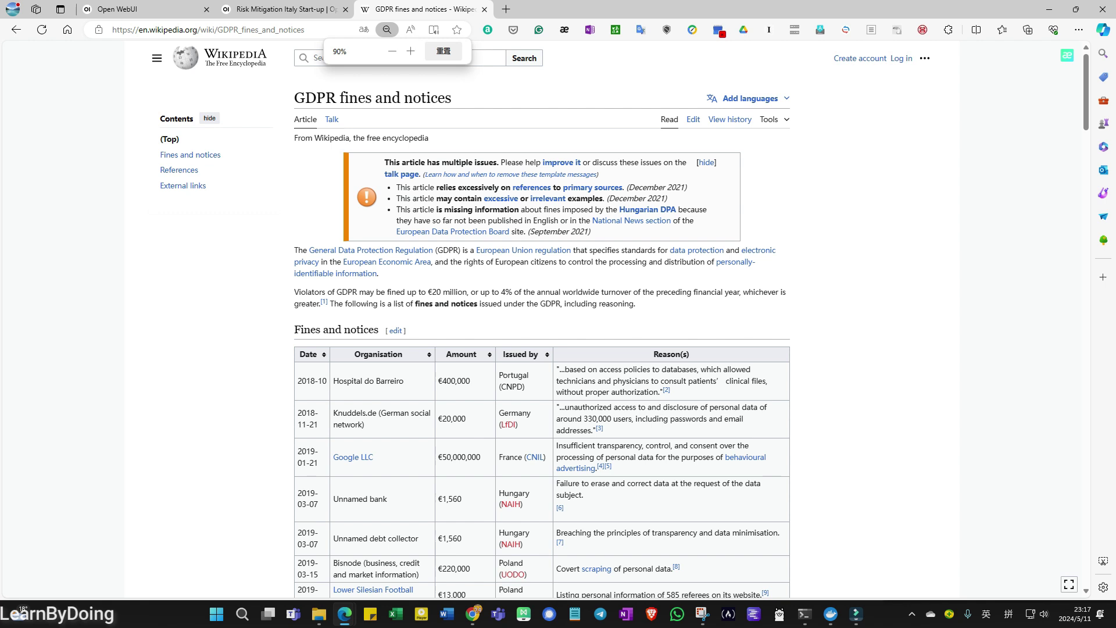
{"action": "key", "text": "ctrl+shift+Tab"}
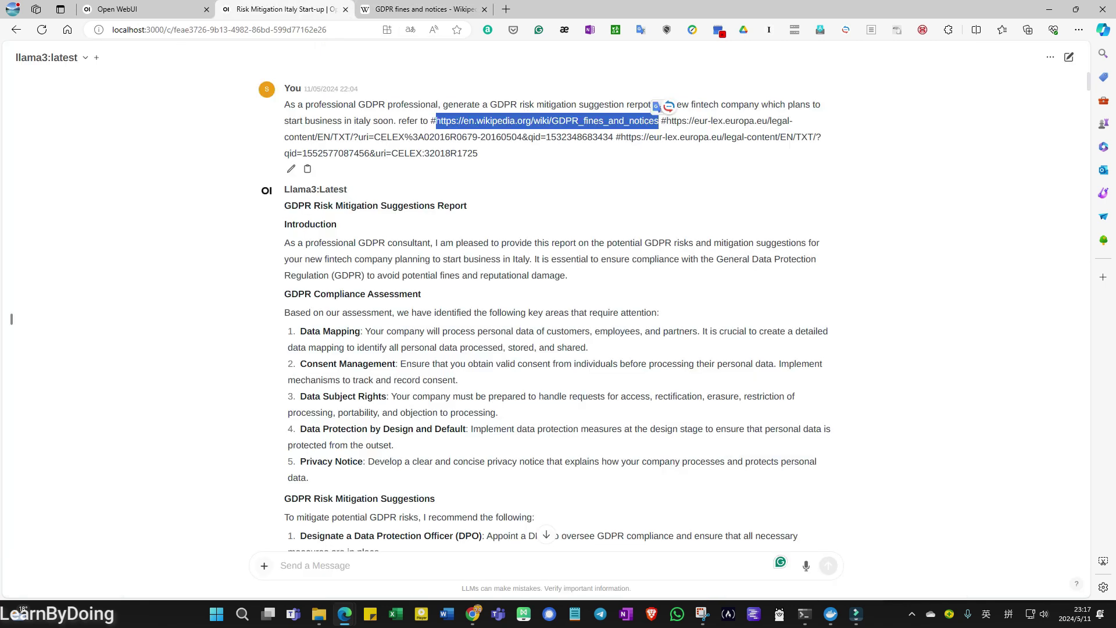
Step: Open the EUR-Lex 2016/679 and 2018/1725 regulations in their own tabs and return to the chat
{"action": "left_click_drag", "start_coordinate": [667, 122], "coordinate": [599, 137]}
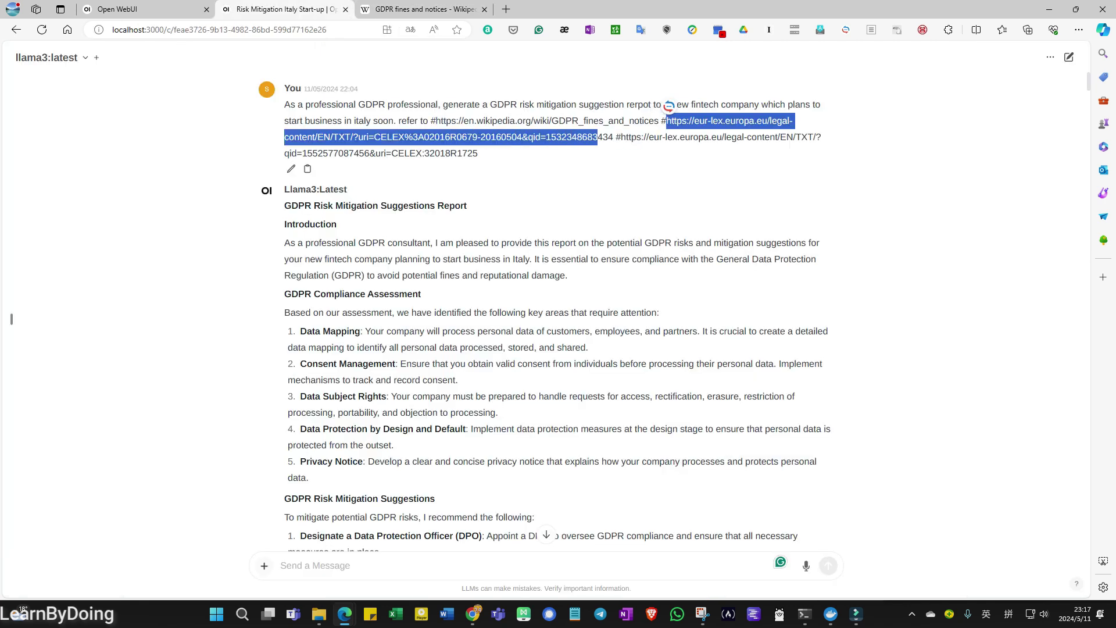
{"action": "mouse_move", "coordinate": [598, 137]}
{"action": "left_mouse_down"}
{"action": "mouse_move", "coordinate": [614, 137]}
{"action": "mouse_move", "coordinate": [506, 9]}
{"action": "left_mouse_up"}
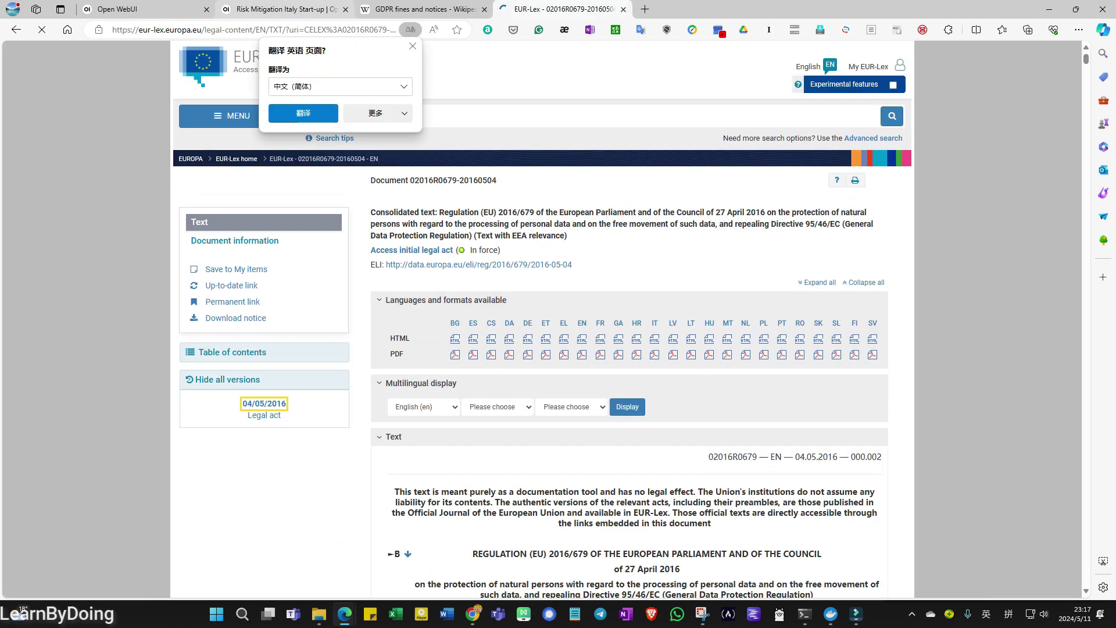
{"action": "key", "text": "ctrl+shift+Tab"}
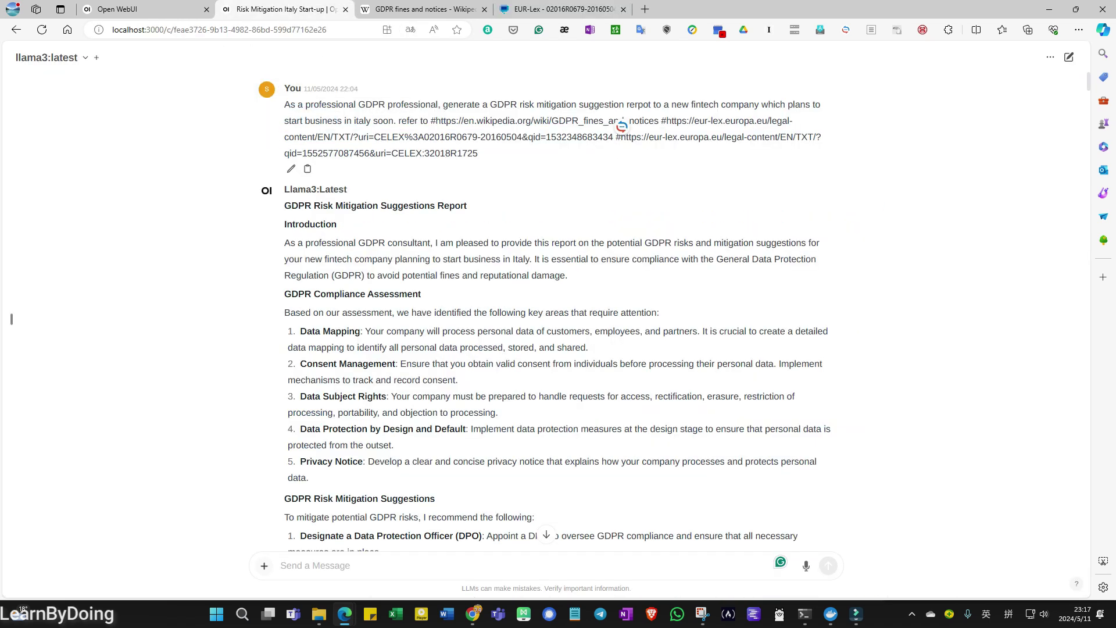
{"action": "left_click_drag", "start_coordinate": [621, 137], "coordinate": [478, 153]}
{"action": "left_click_drag", "start_coordinate": [393, 152], "coordinate": [750, 10]}
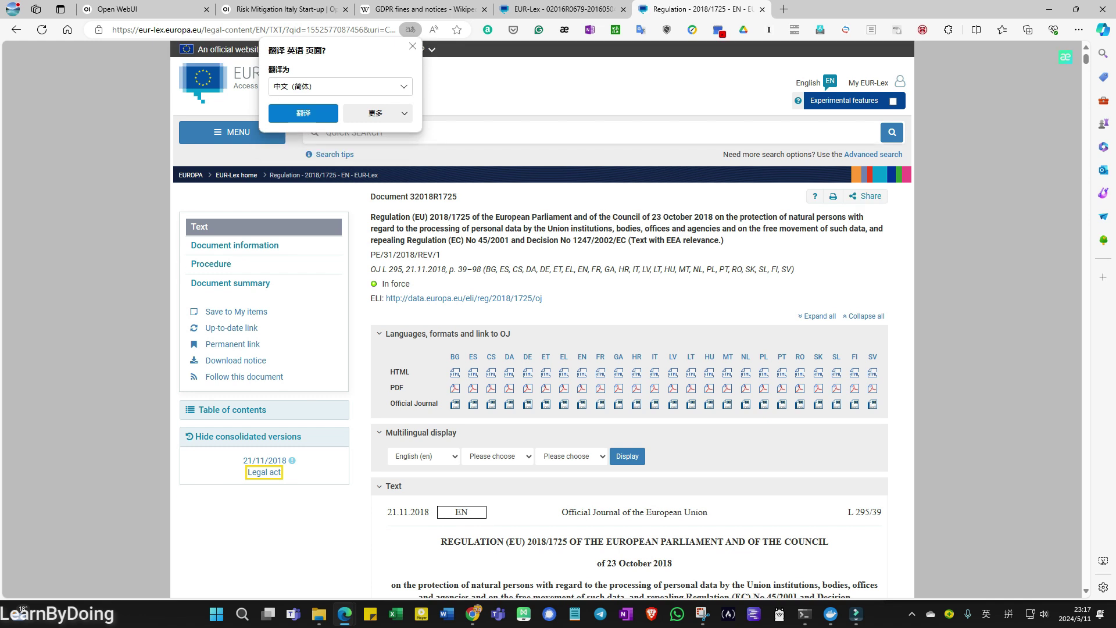
{"action": "left_click", "coordinate": [279, 9]}
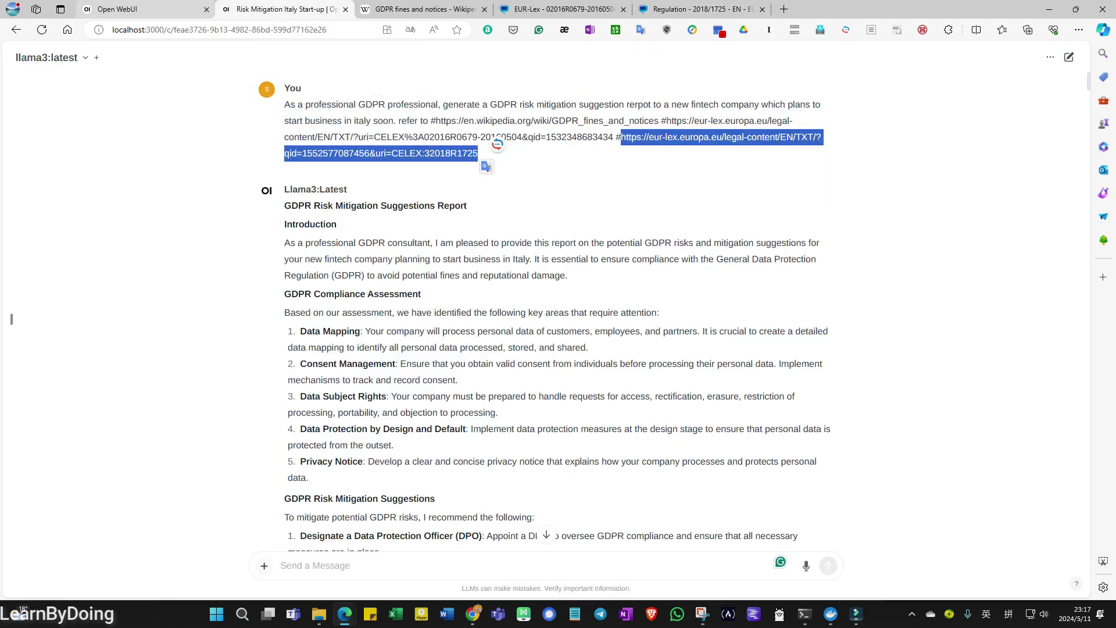
{"action": "left_click", "coordinate": [11, 318]}
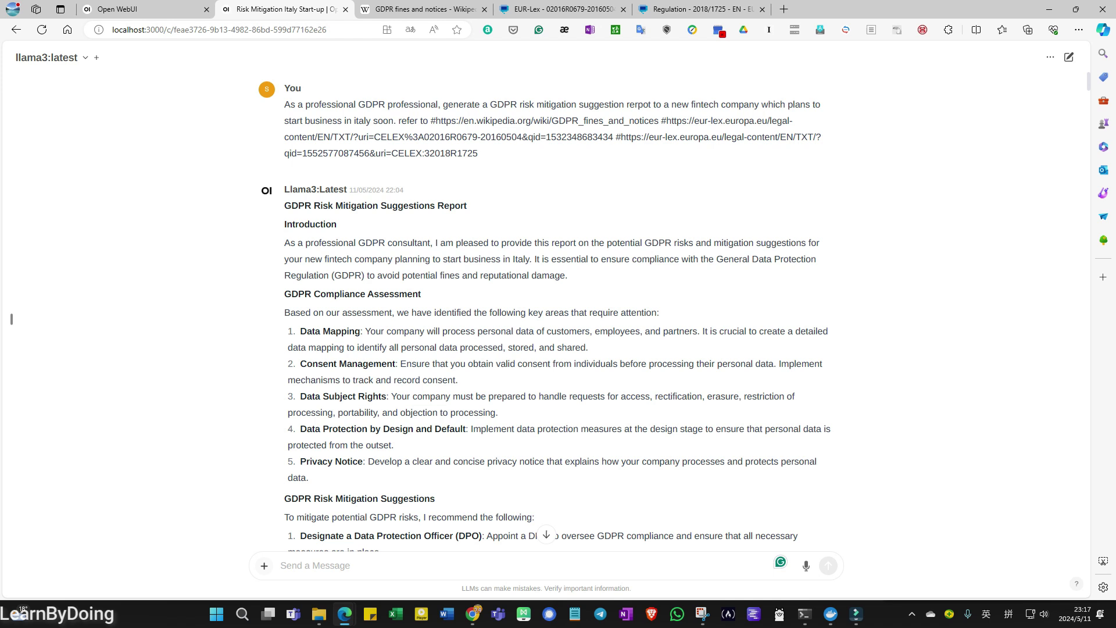
{"action": "scroll", "coordinate": [11, 319], "scroll_direction": "down", "scroll_amount": 2}
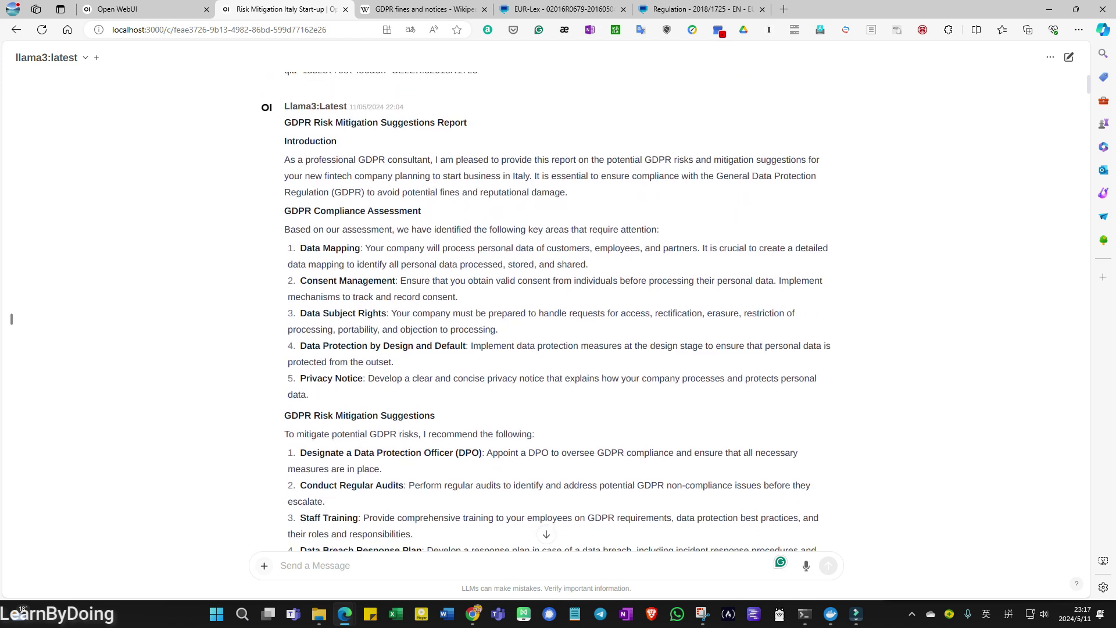
{"action": "scroll", "coordinate": [11, 319], "scroll_direction": "down", "scroll_amount": 1}
{"action": "scroll", "coordinate": [12, 318], "scroll_direction": "up", "scroll_amount": 1}
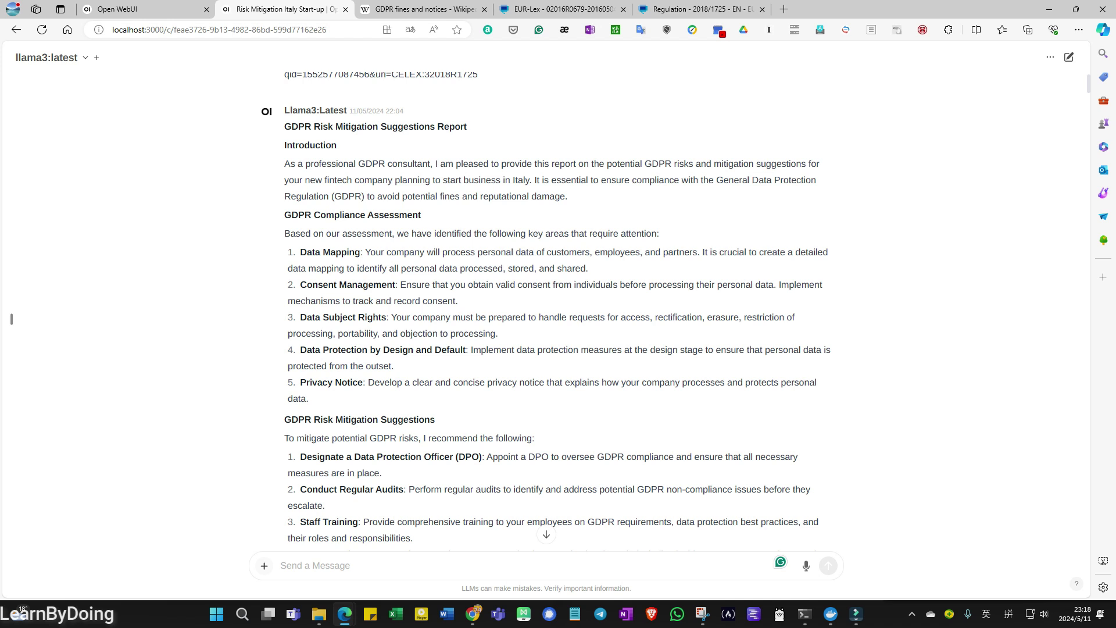
{"action": "scroll", "coordinate": [11, 318], "scroll_direction": "down", "scroll_amount": 1}
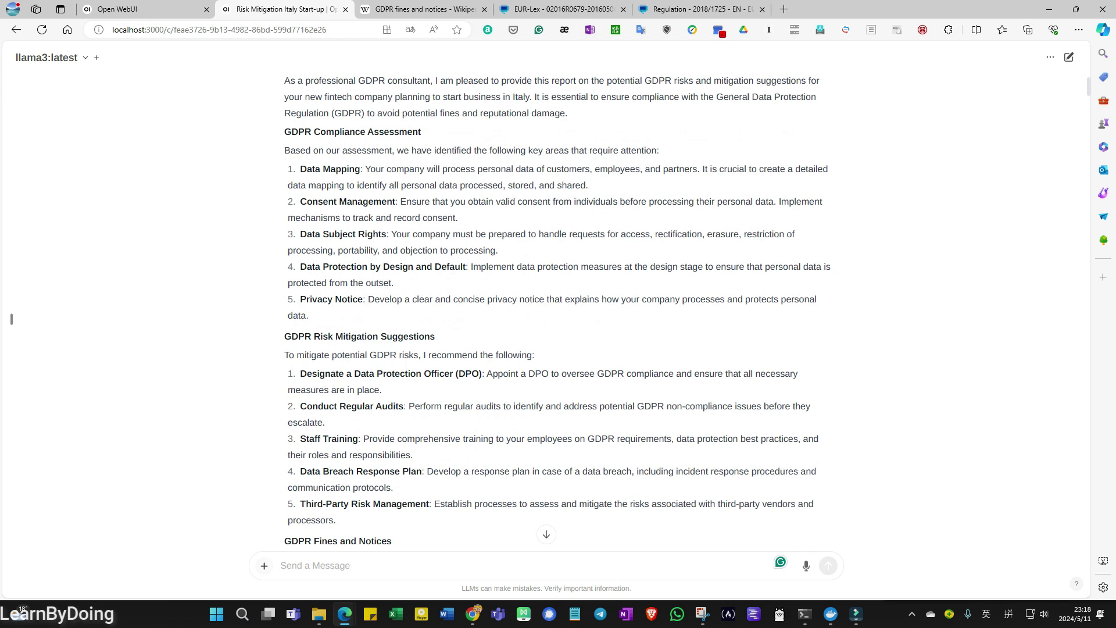
{"action": "scroll", "coordinate": [11, 318], "scroll_direction": "down", "scroll_amount": 1}
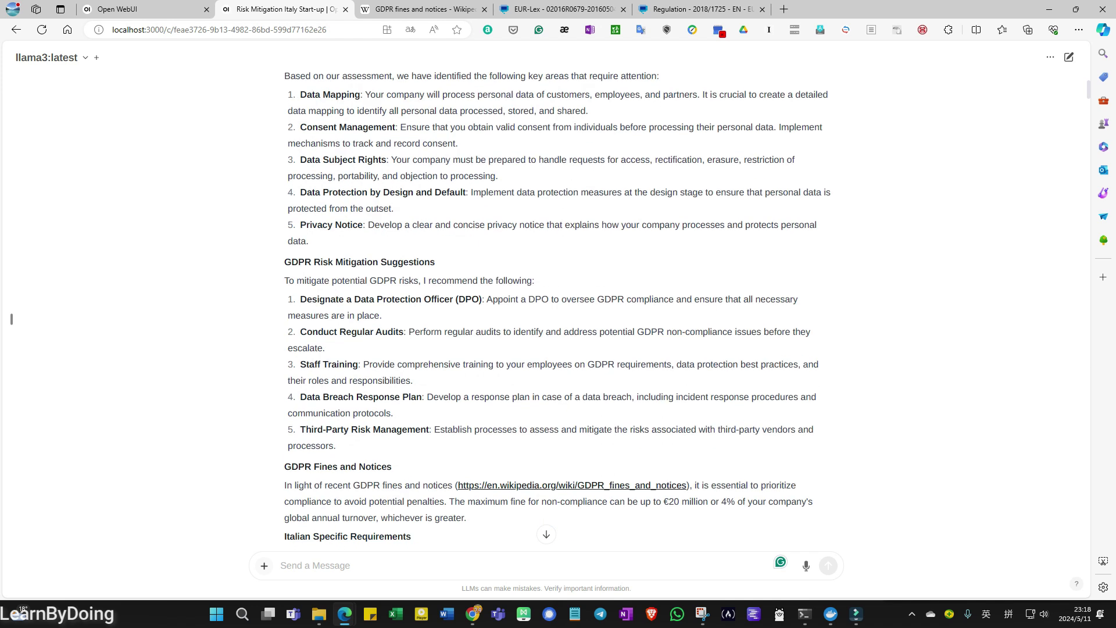
{"action": "scroll", "coordinate": [11, 318], "scroll_direction": "down", "scroll_amount": 1}
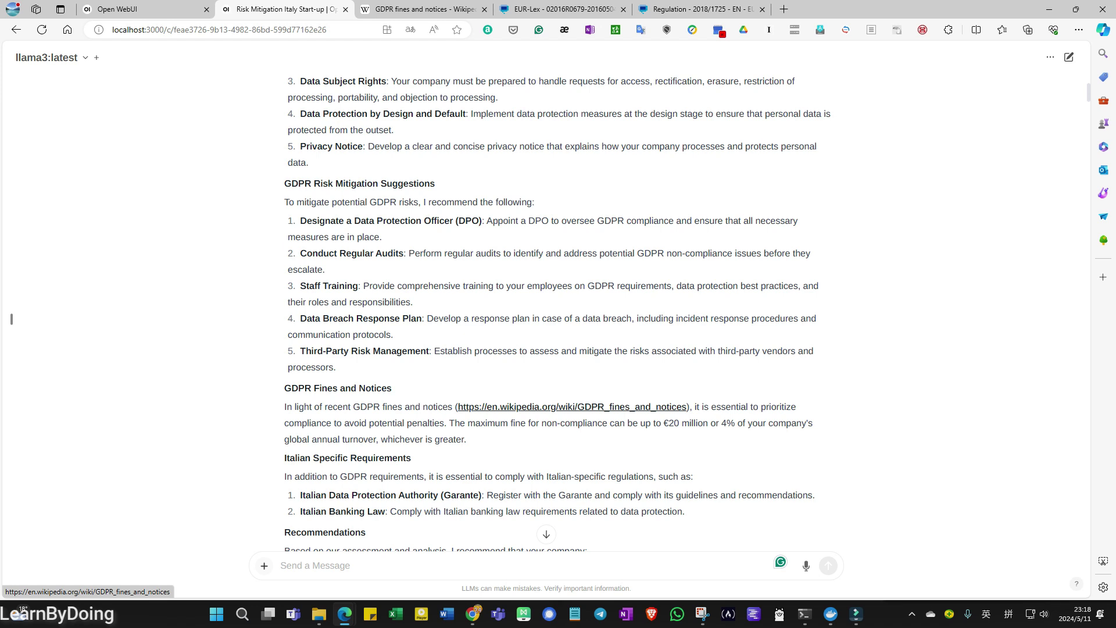
{"action": "scroll", "coordinate": [11, 318], "scroll_direction": "down", "scroll_amount": 1}
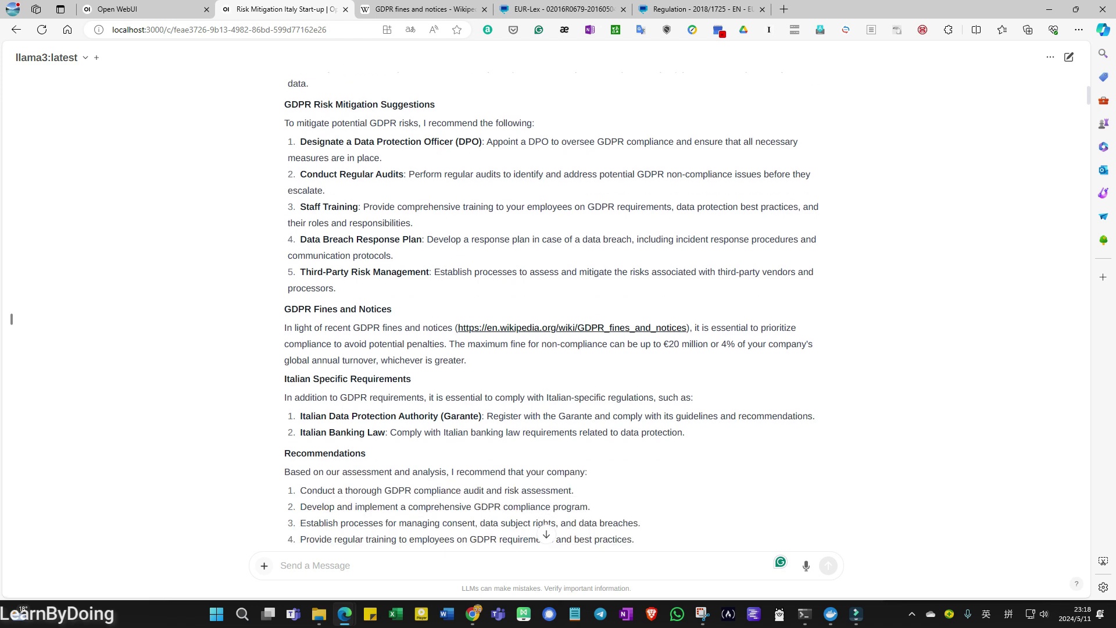
{"action": "scroll", "coordinate": [11, 318], "scroll_direction": "down", "scroll_amount": 1}
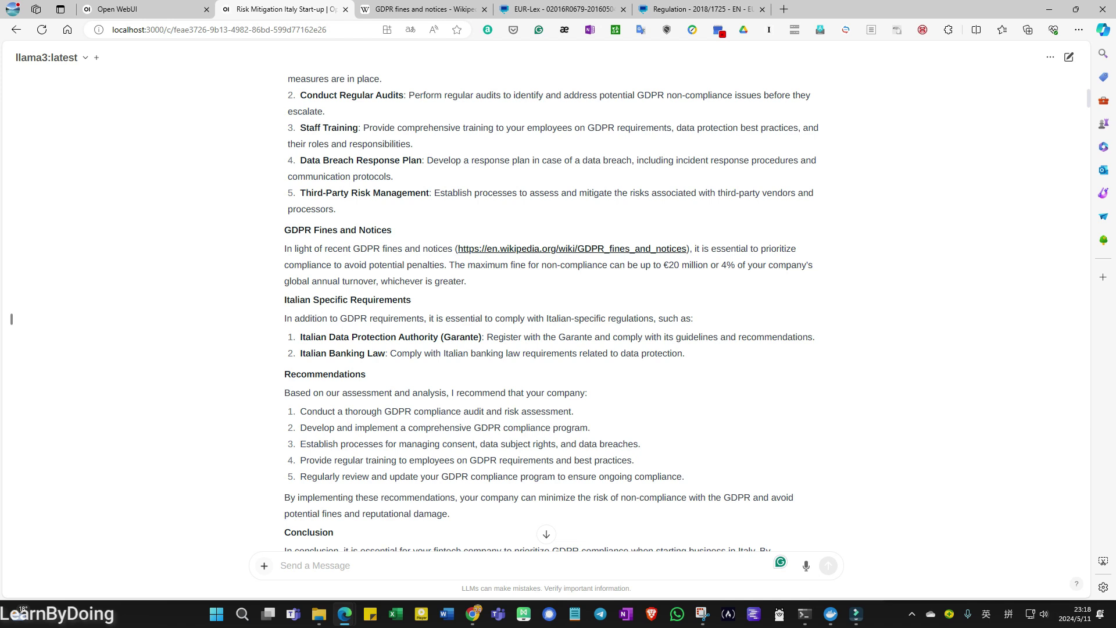
{"action": "left_click_drag", "start_coordinate": [300, 337], "coordinate": [818, 343]}
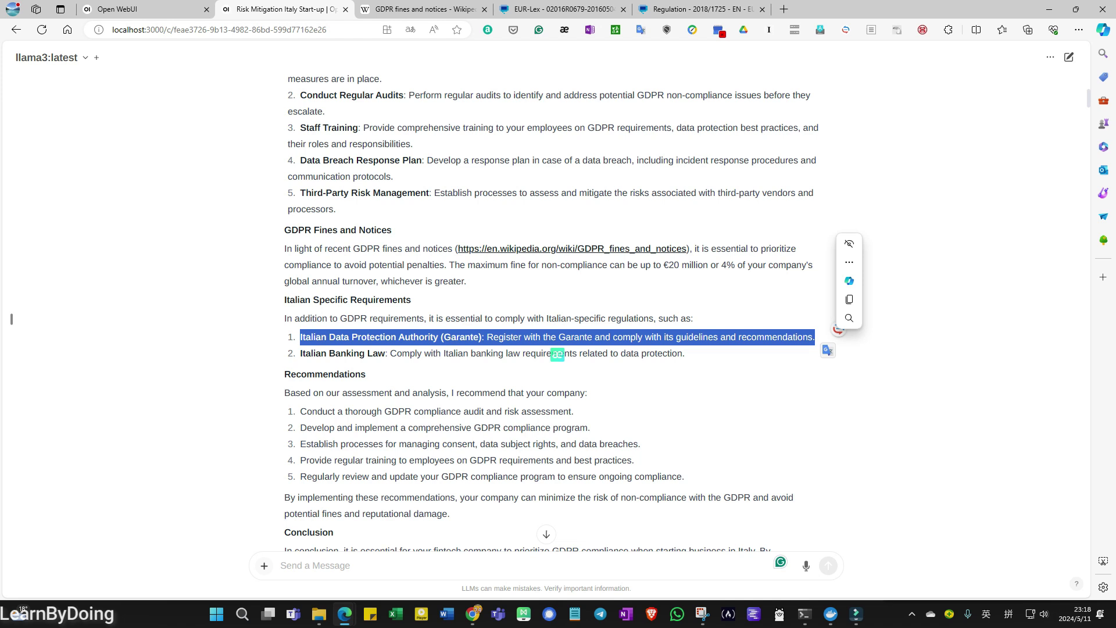
{"action": "left_click", "coordinate": [558, 353]}
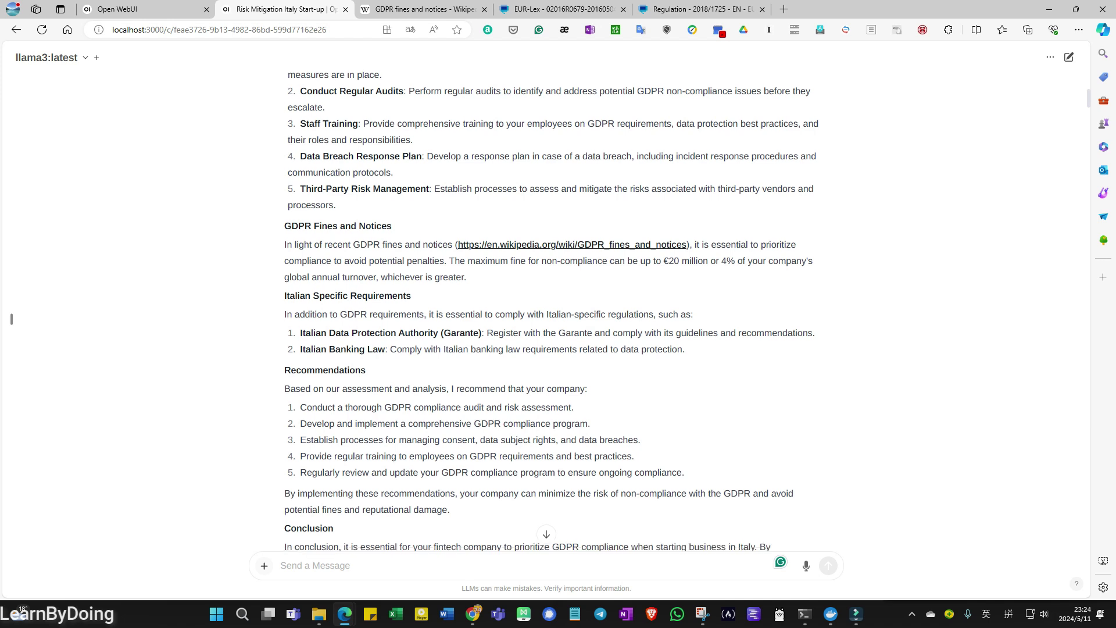
{"action": "scroll", "coordinate": [11, 318], "scroll_direction": "down", "scroll_amount": 1}
{"action": "scroll", "coordinate": [12, 318], "scroll_direction": "down", "scroll_amount": 2}
{"action": "scroll", "coordinate": [11, 318], "scroll_direction": "down", "scroll_amount": 1}
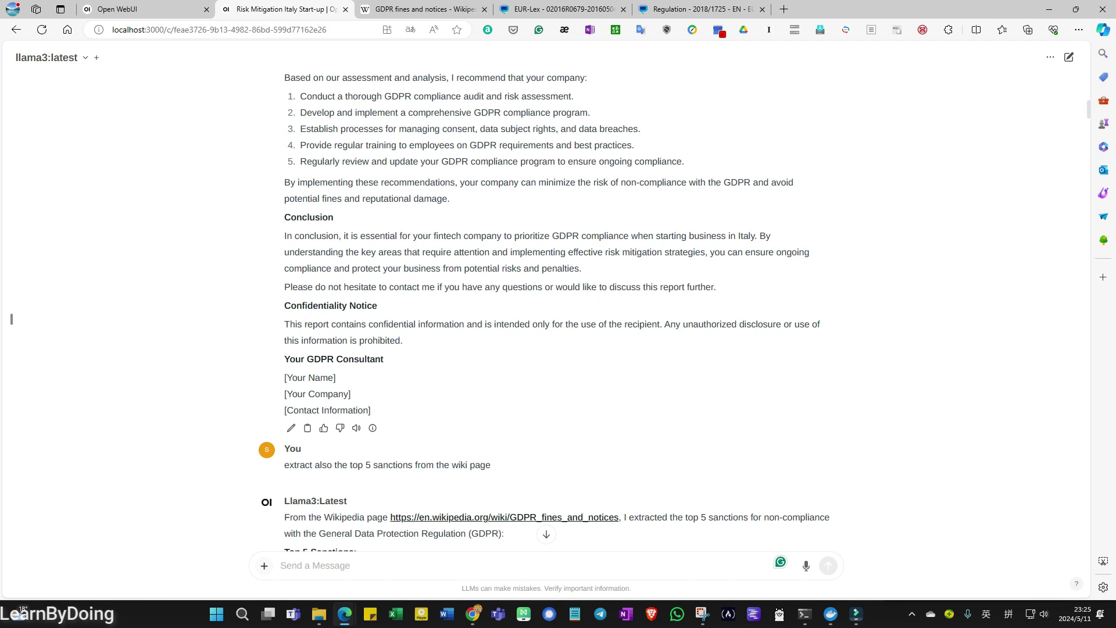
{"action": "scroll", "coordinate": [12, 318], "scroll_direction": "up", "scroll_amount": 1}
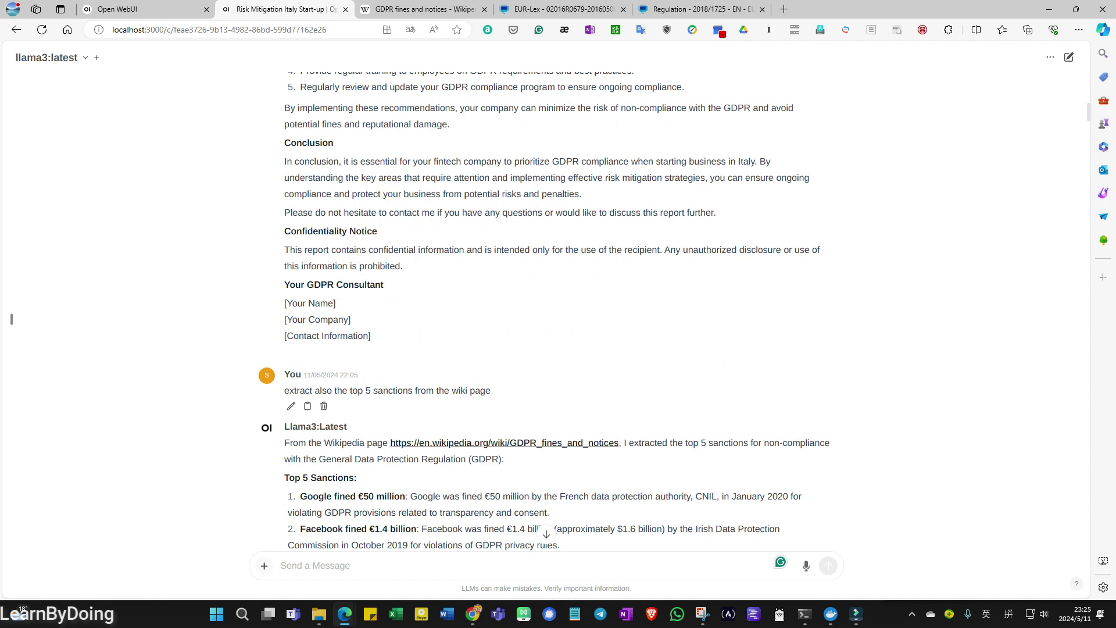
{"action": "scroll", "coordinate": [11, 318], "scroll_direction": "up", "scroll_amount": 2}
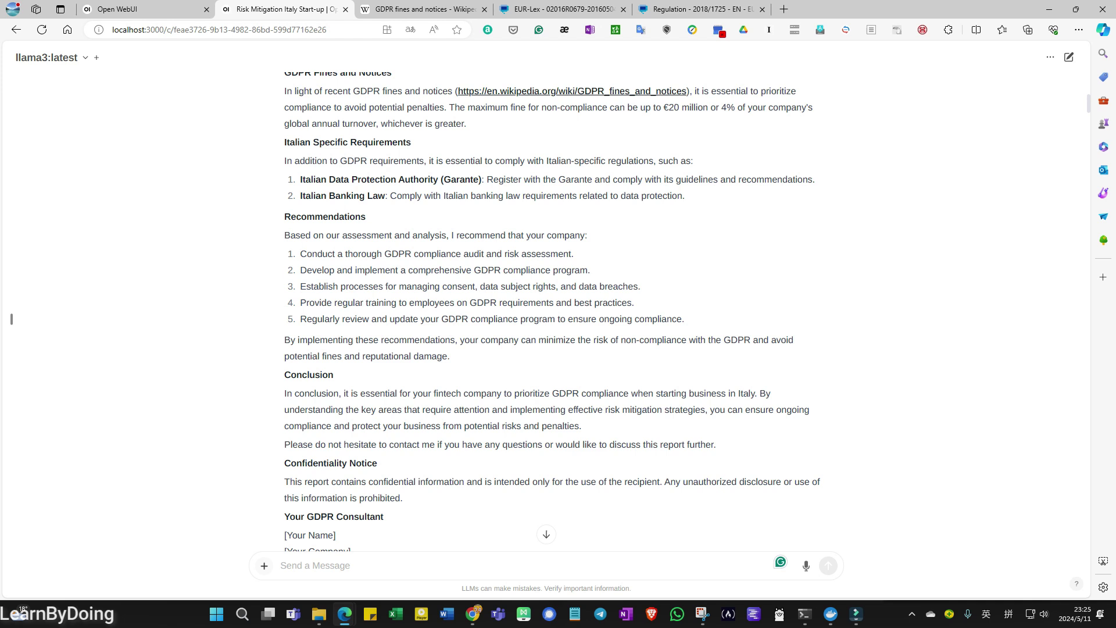
{"action": "scroll", "coordinate": [11, 319], "scroll_direction": "down", "scroll_amount": 1}
{"action": "scroll", "coordinate": [12, 318], "scroll_direction": "down", "scroll_amount": 1}
{"action": "scroll", "coordinate": [11, 319], "scroll_direction": "down", "scroll_amount": 2}
{"action": "scroll", "coordinate": [11, 318], "scroll_direction": "down", "scroll_amount": 2}
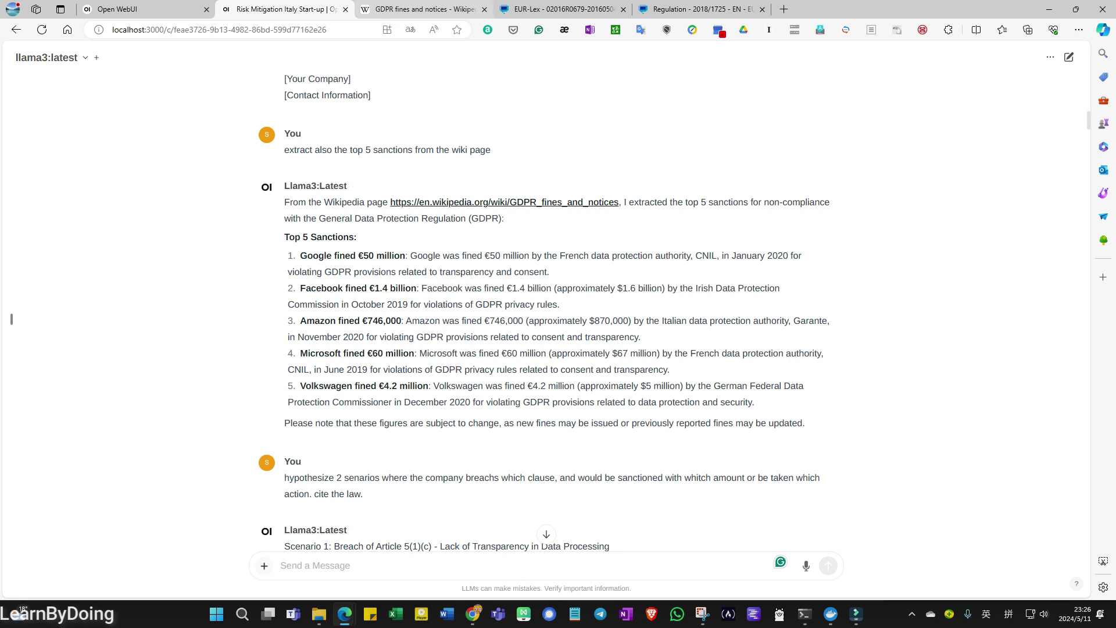
Step: Sort the Wikipedia GDPR fines table by Amount descending so Meta's €1.2 billion leads
{"action": "key", "text": "ctrl+Tab"}
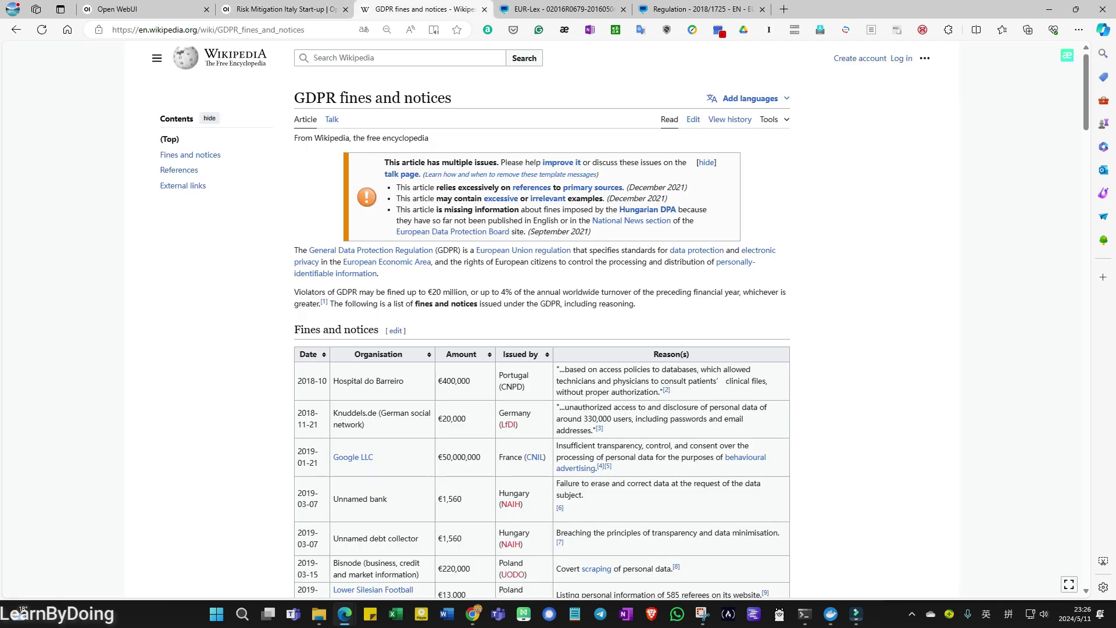
{"action": "left_click", "coordinate": [489, 355]}
{"action": "left_click", "coordinate": [489, 354]}
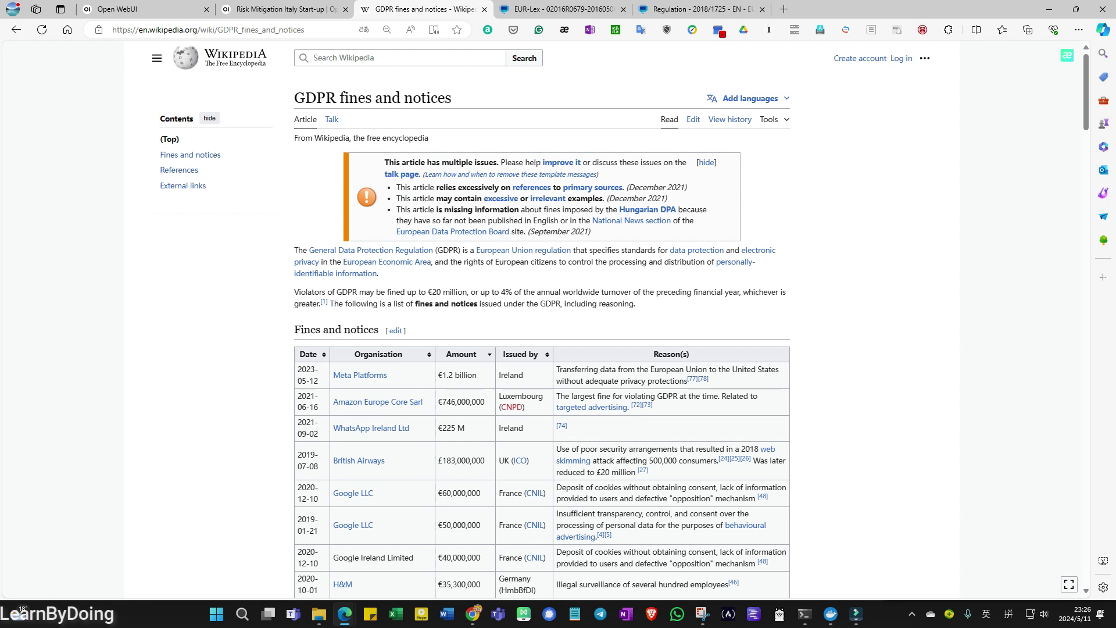
{"action": "scroll", "coordinate": [489, 354], "scroll_direction": "down", "scroll_amount": 1}
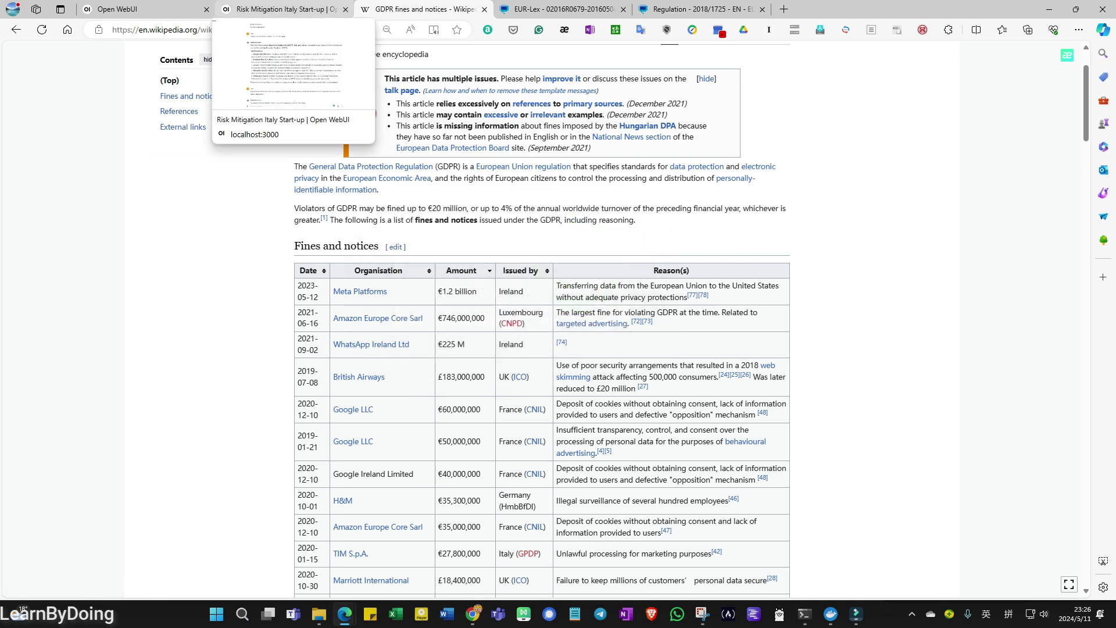
Step: Return to the Risk Mitigation chat and highlight the Scenario 2 breach line while reviewing
{"action": "left_click", "coordinate": [284, 10]}
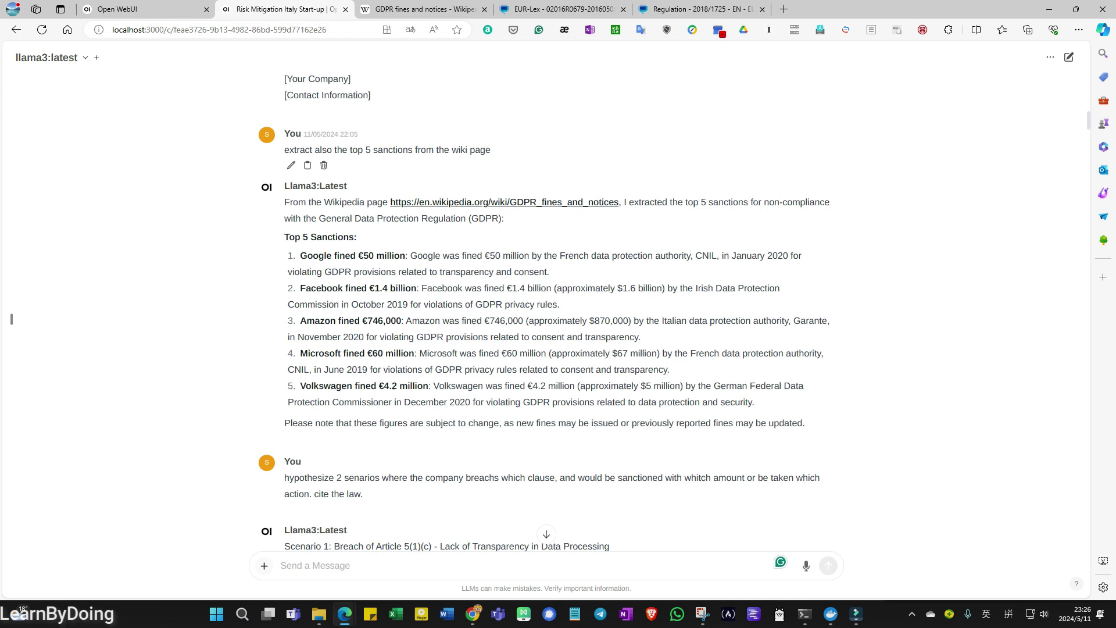
{"action": "mouse_move", "coordinate": [554, 366]}
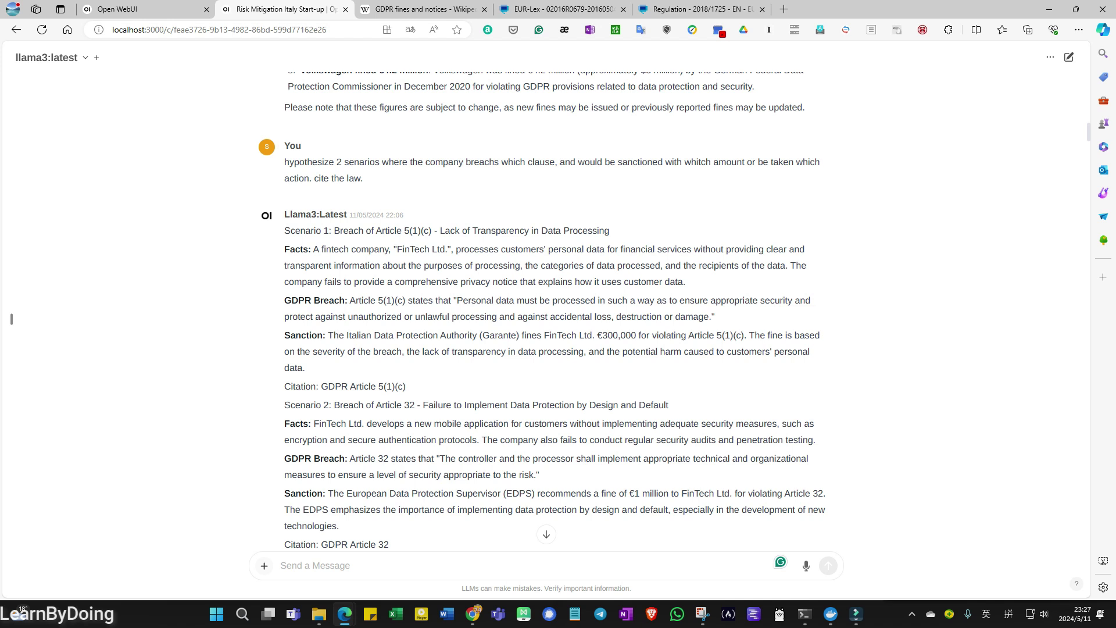
{"action": "scroll", "coordinate": [12, 318], "scroll_direction": "down", "scroll_amount": 1}
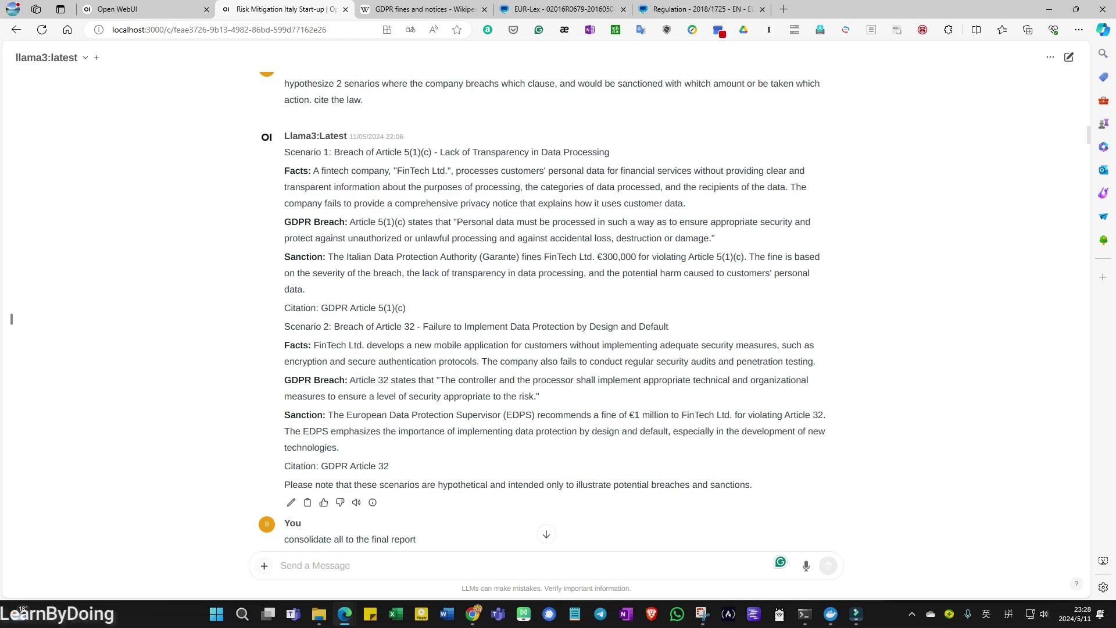
{"action": "left_click_drag", "start_coordinate": [285, 326], "coordinate": [668, 326]}
{"action": "left_click", "coordinate": [476, 345]}
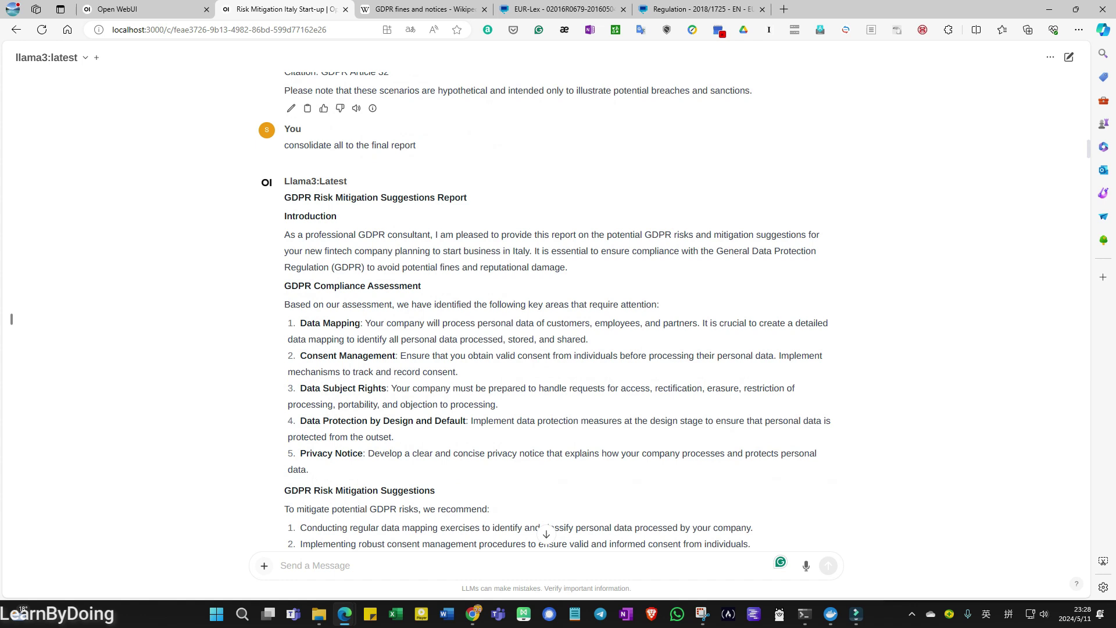
{"action": "scroll", "coordinate": [12, 319], "scroll_direction": "down", "scroll_amount": 2}
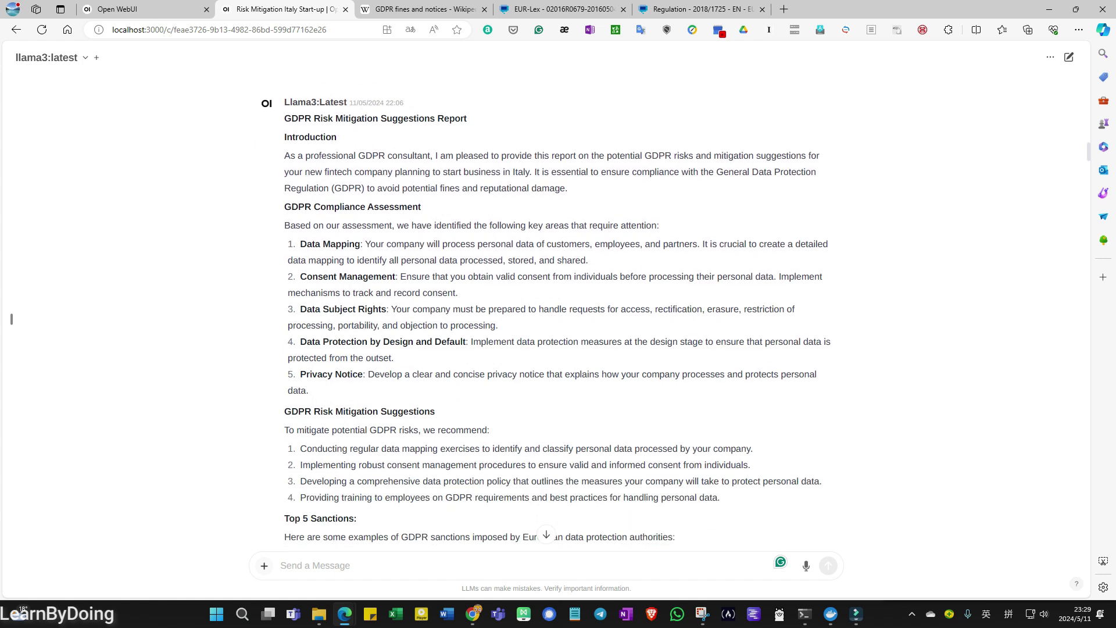
{"action": "scroll", "coordinate": [12, 318], "scroll_direction": "down", "scroll_amount": 2}
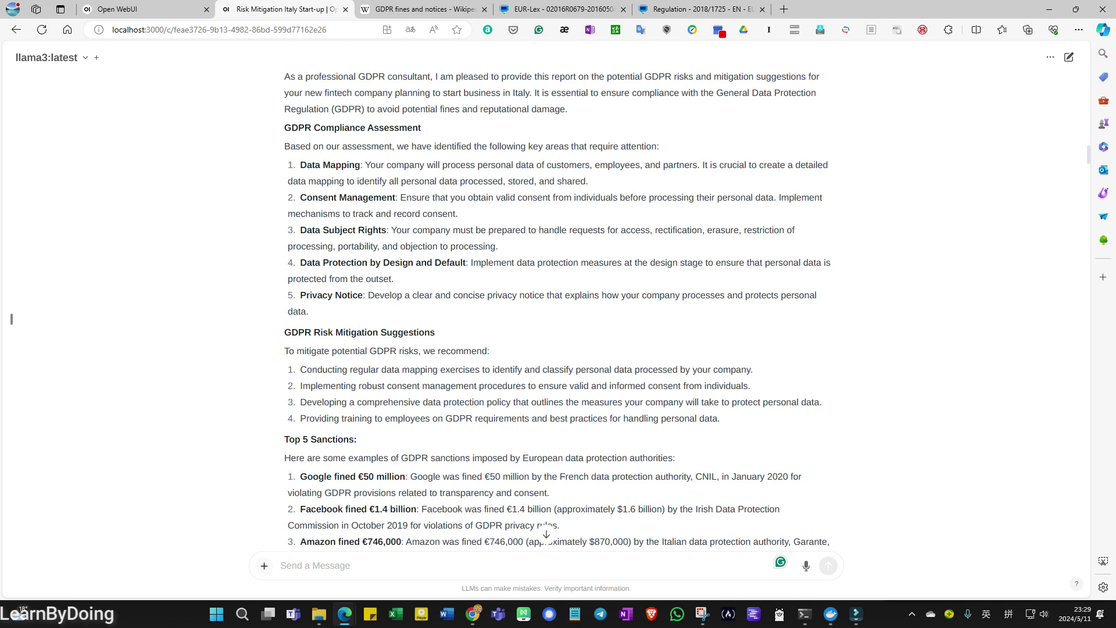
{"action": "scroll", "coordinate": [11, 319], "scroll_direction": "down", "scroll_amount": 2}
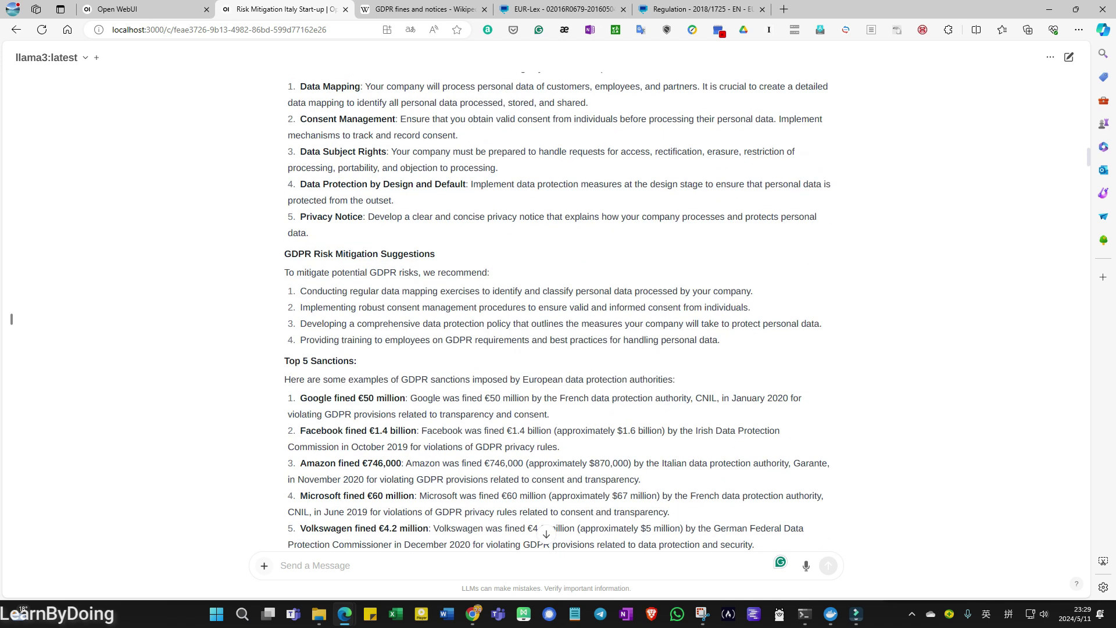
{"action": "scroll", "coordinate": [12, 319], "scroll_direction": "down", "scroll_amount": 2}
{"action": "scroll", "coordinate": [11, 318], "scroll_direction": "down", "scroll_amount": 2}
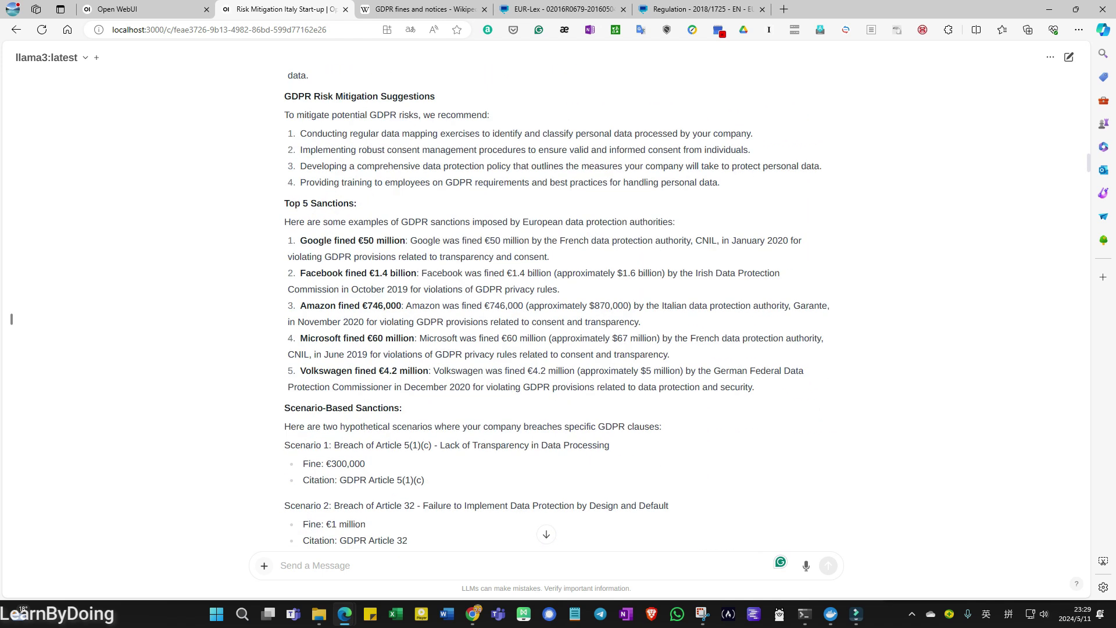
{"action": "scroll", "coordinate": [11, 319], "scroll_direction": "down", "scroll_amount": 2}
{"action": "scroll", "coordinate": [12, 318], "scroll_direction": "down", "scroll_amount": 2}
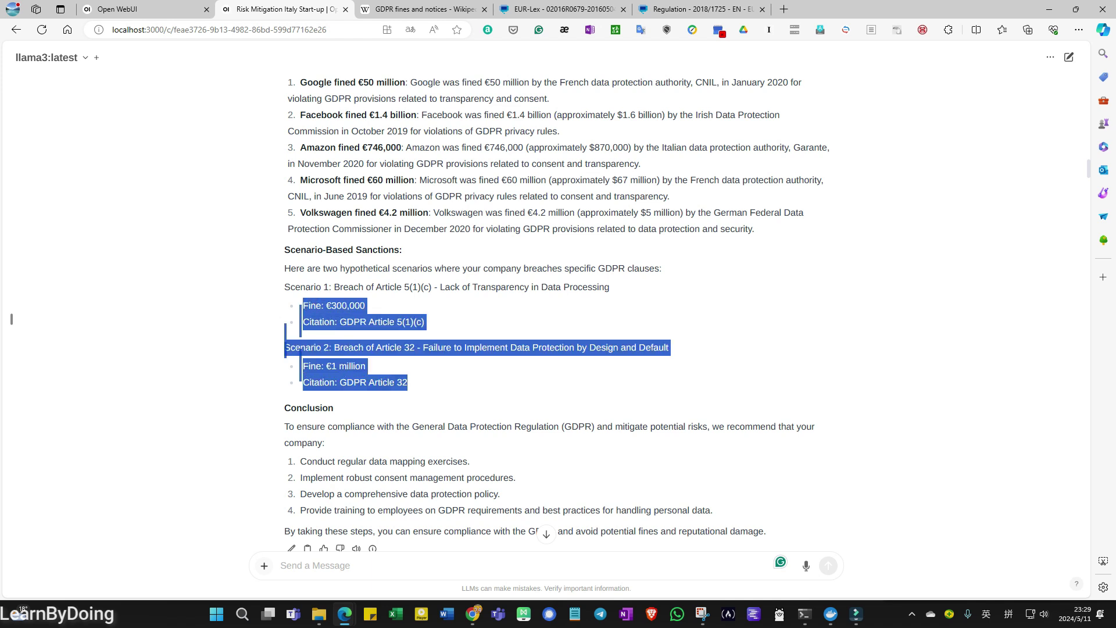
{"action": "left_click_drag", "start_coordinate": [559, 394], "coordinate": [286, 250]}
{"action": "left_click", "coordinate": [558, 400]}
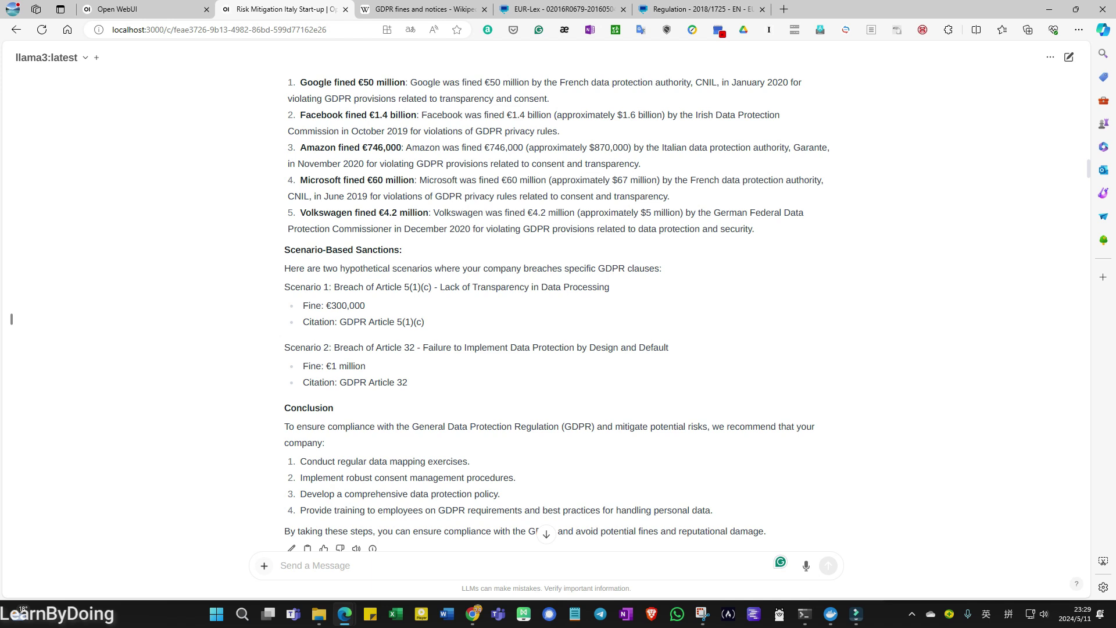
{"action": "scroll", "coordinate": [11, 318], "scroll_direction": "up", "scroll_amount": 1}
{"action": "scroll", "coordinate": [12, 319], "scroll_direction": "up", "scroll_amount": 1}
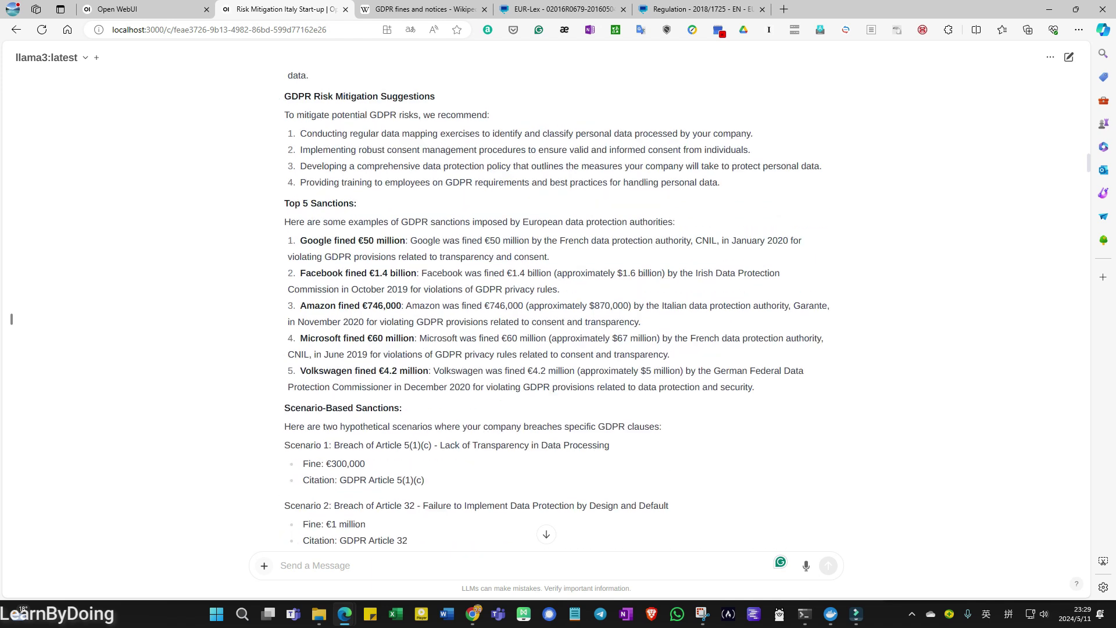
{"action": "scroll", "coordinate": [11, 319], "scroll_direction": "up", "scroll_amount": 2}
{"action": "scroll", "coordinate": [11, 319], "scroll_direction": "down", "scroll_amount": 5}
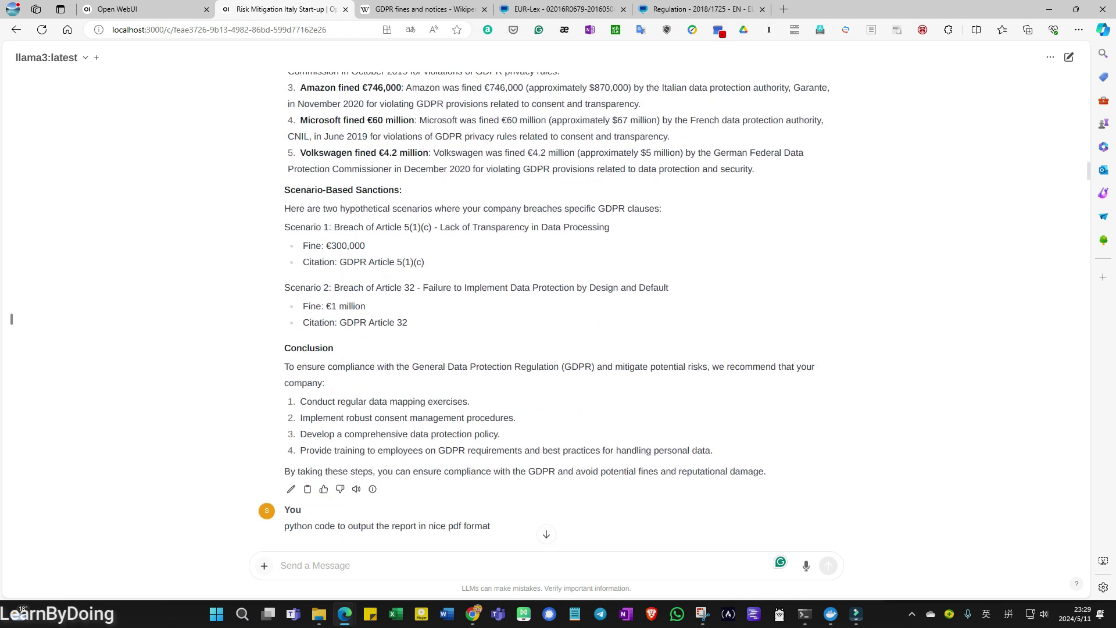
{"action": "scroll", "coordinate": [11, 319], "scroll_direction": "up", "scroll_amount": 1}
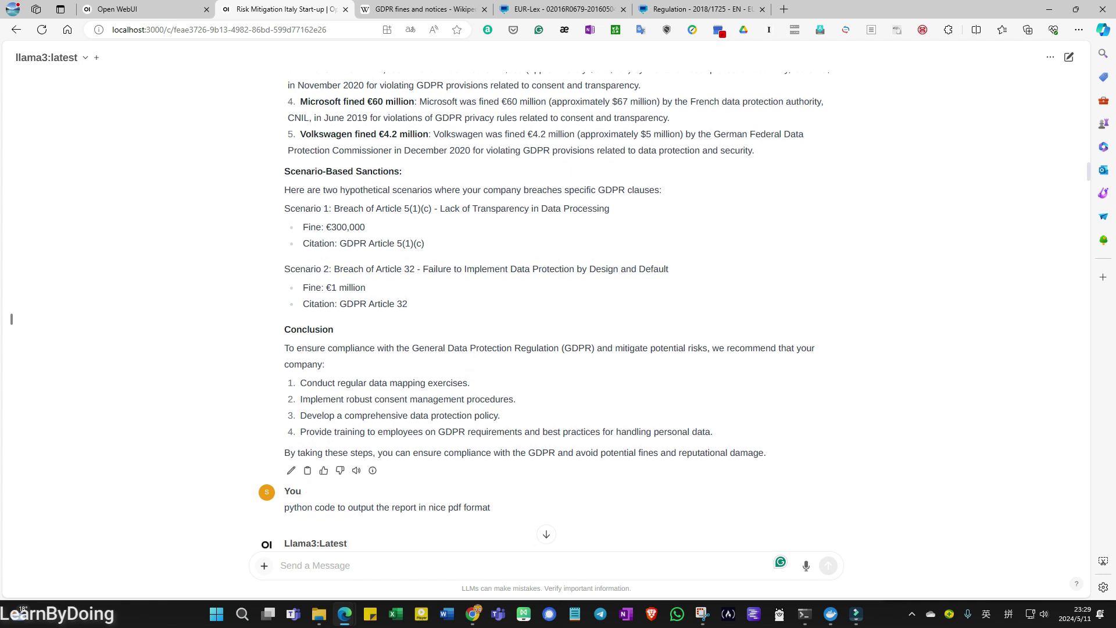
{"action": "left_click_drag", "start_coordinate": [284, 329], "coordinate": [766, 453]}
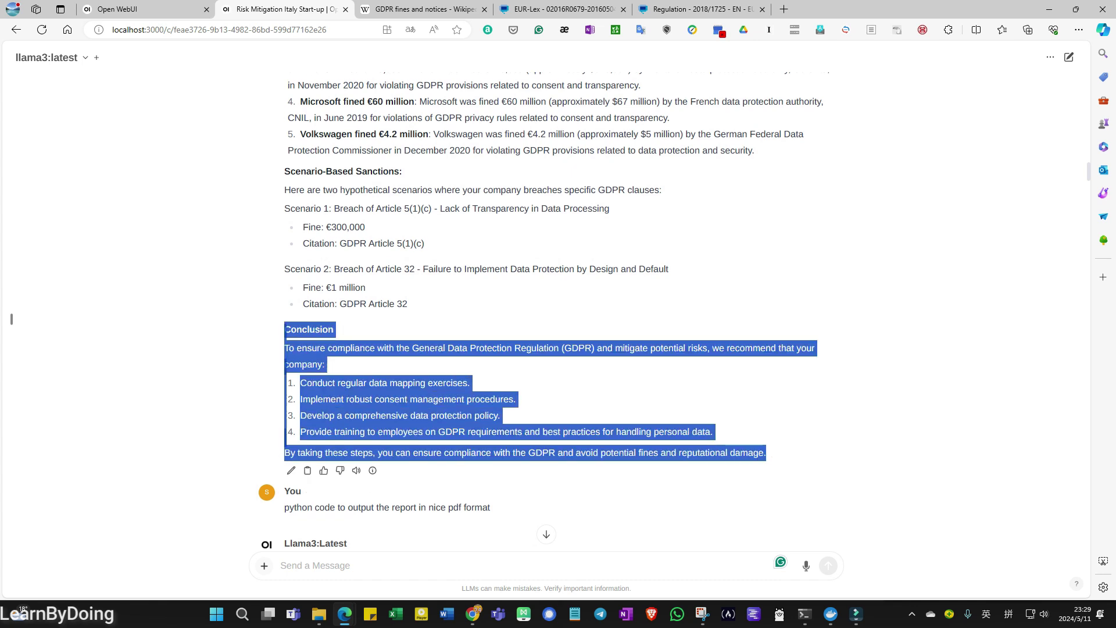
{"action": "left_click", "coordinate": [11, 318]}
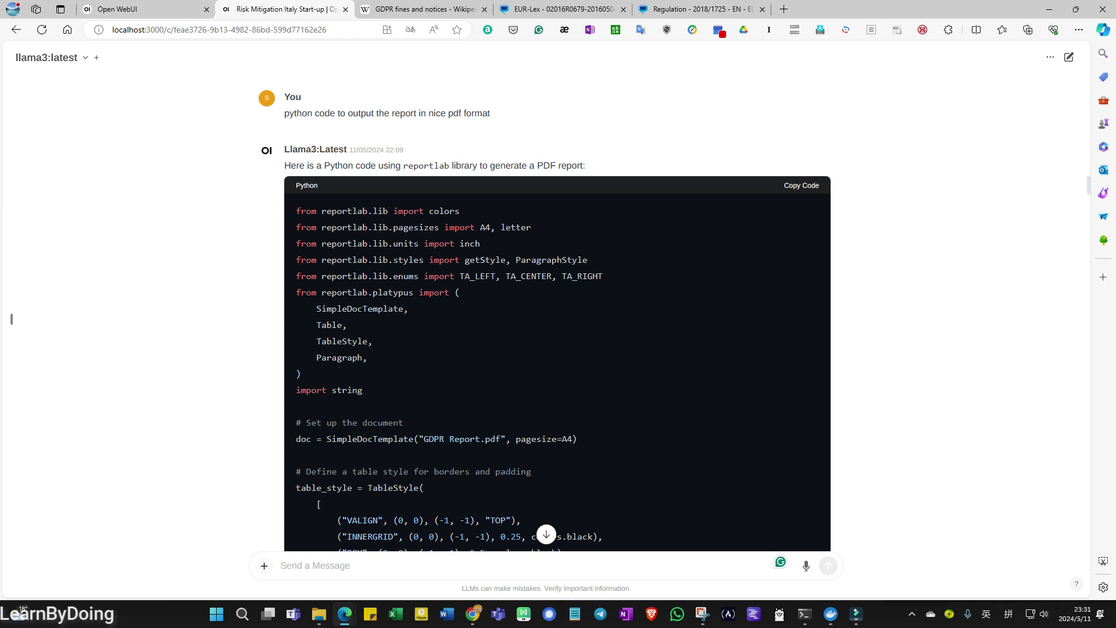
{"action": "scroll", "coordinate": [12, 318], "scroll_direction": "down", "scroll_amount": 5}
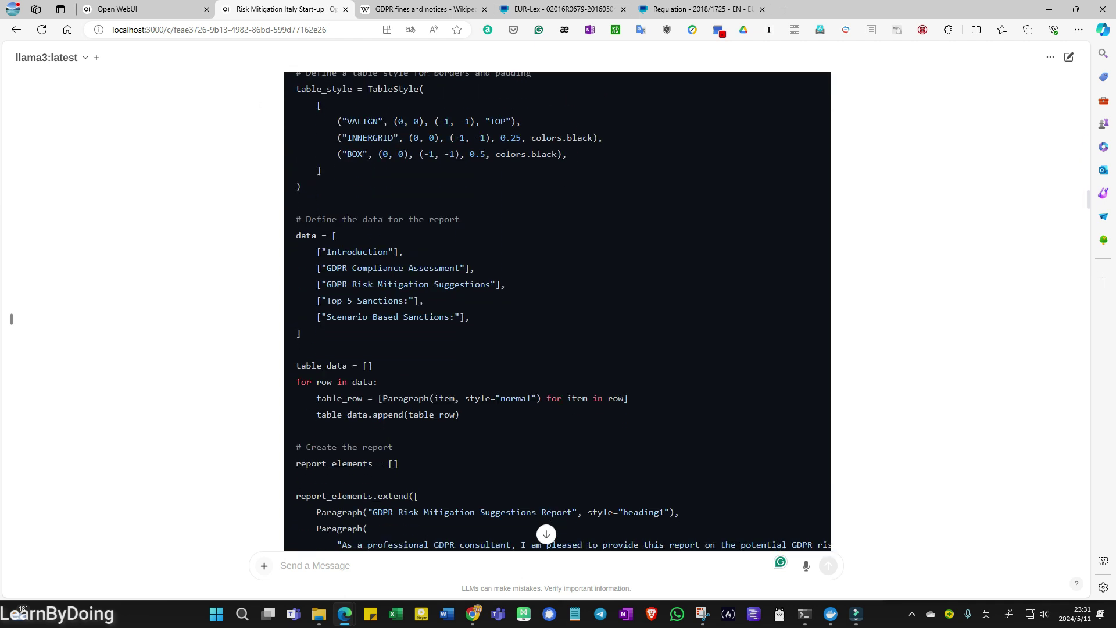
{"action": "scroll", "coordinate": [11, 318], "scroll_direction": "down", "scroll_amount": 3}
{"action": "scroll", "coordinate": [11, 319], "scroll_direction": "down", "scroll_amount": 1}
{"action": "scroll", "coordinate": [11, 319], "scroll_direction": "down", "scroll_amount": 1}
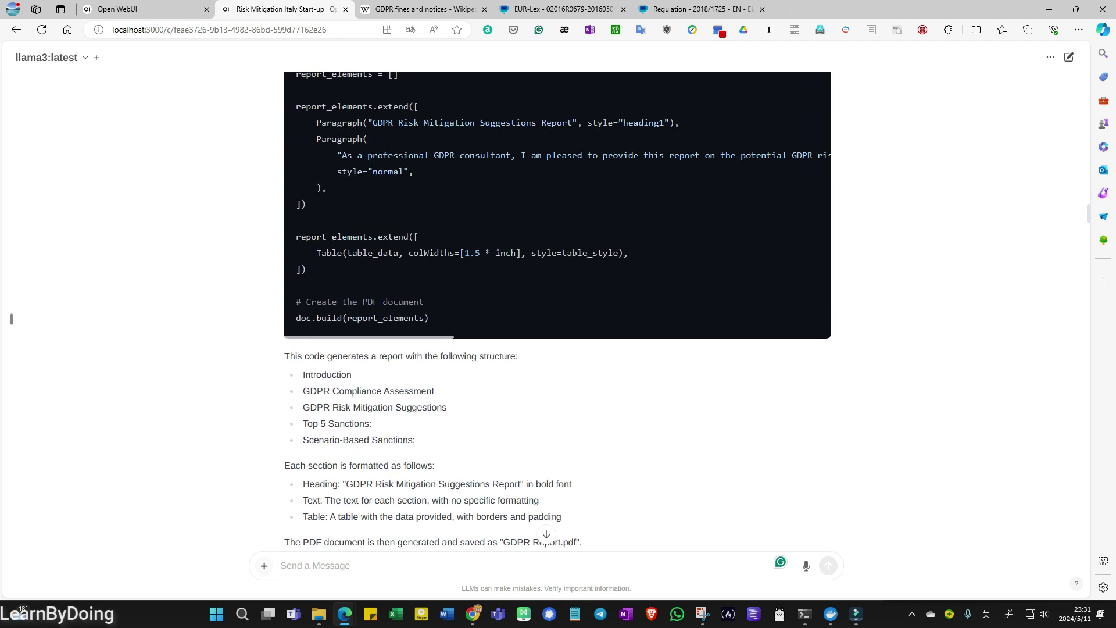
{"action": "scroll", "coordinate": [11, 318], "scroll_direction": "down", "scroll_amount": 1}
{"action": "scroll", "coordinate": [12, 318], "scroll_direction": "down", "scroll_amount": 2}
{"action": "scroll", "coordinate": [12, 318], "scroll_direction": "down", "scroll_amount": 2}
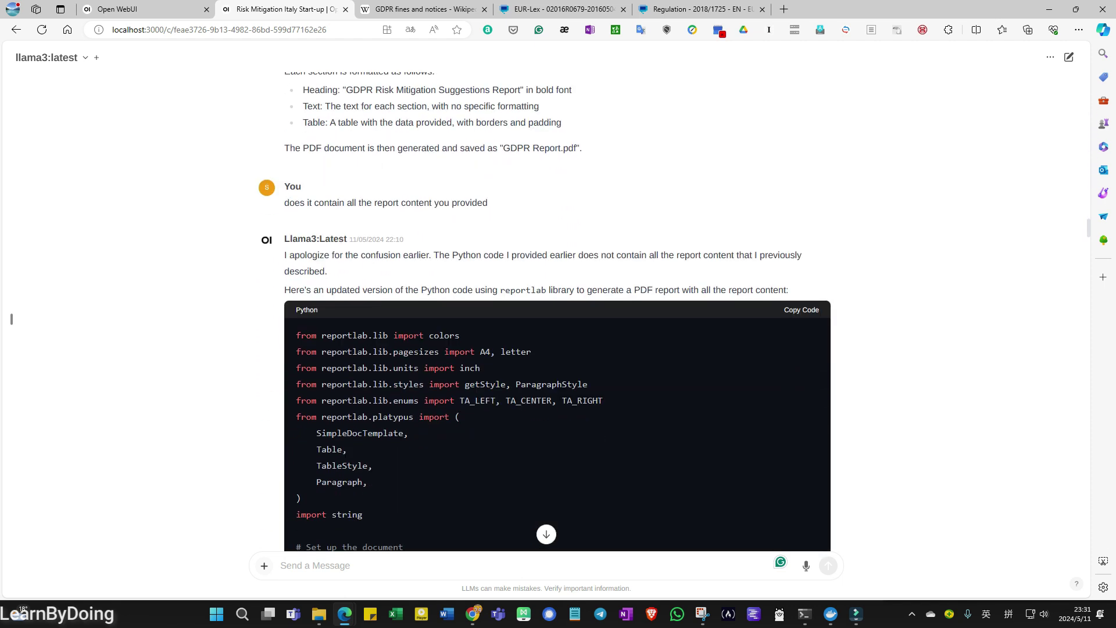
{"action": "scroll", "coordinate": [12, 319], "scroll_direction": "down", "scroll_amount": 2}
{"action": "scroll", "coordinate": [11, 319], "scroll_direction": "down", "scroll_amount": 1}
{"action": "scroll", "coordinate": [11, 318], "scroll_direction": "down", "scroll_amount": 3}
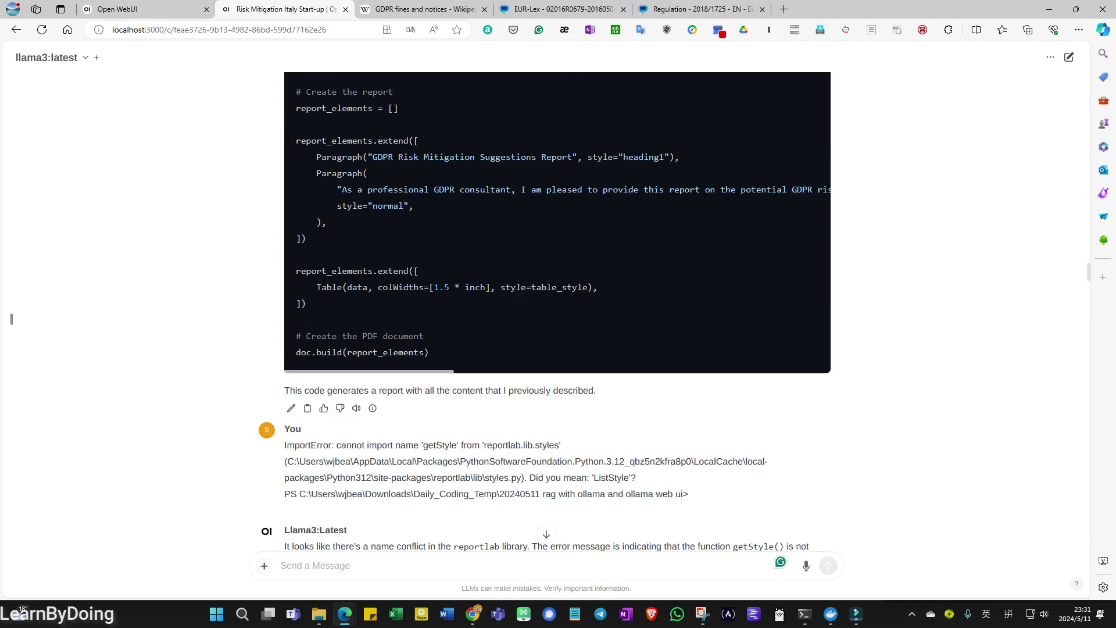
{"action": "scroll", "coordinate": [11, 319], "scroll_direction": "down", "scroll_amount": 2}
{"action": "scroll", "coordinate": [11, 318], "scroll_direction": "down", "scroll_amount": 2}
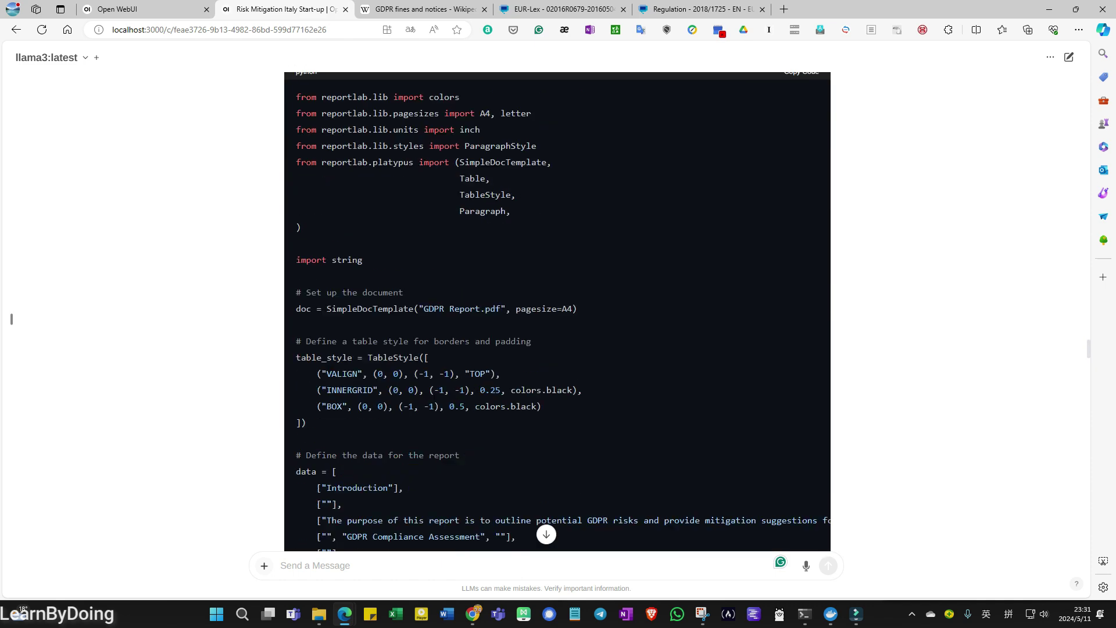
{"action": "scroll", "coordinate": [12, 318], "scroll_direction": "down", "scroll_amount": 4}
{"action": "scroll", "coordinate": [12, 319], "scroll_direction": "down", "scroll_amount": 4}
{"action": "scroll", "coordinate": [12, 319], "scroll_direction": "down", "scroll_amount": 4}
{"action": "scroll", "coordinate": [12, 319], "scroll_direction": "down", "scroll_amount": 2}
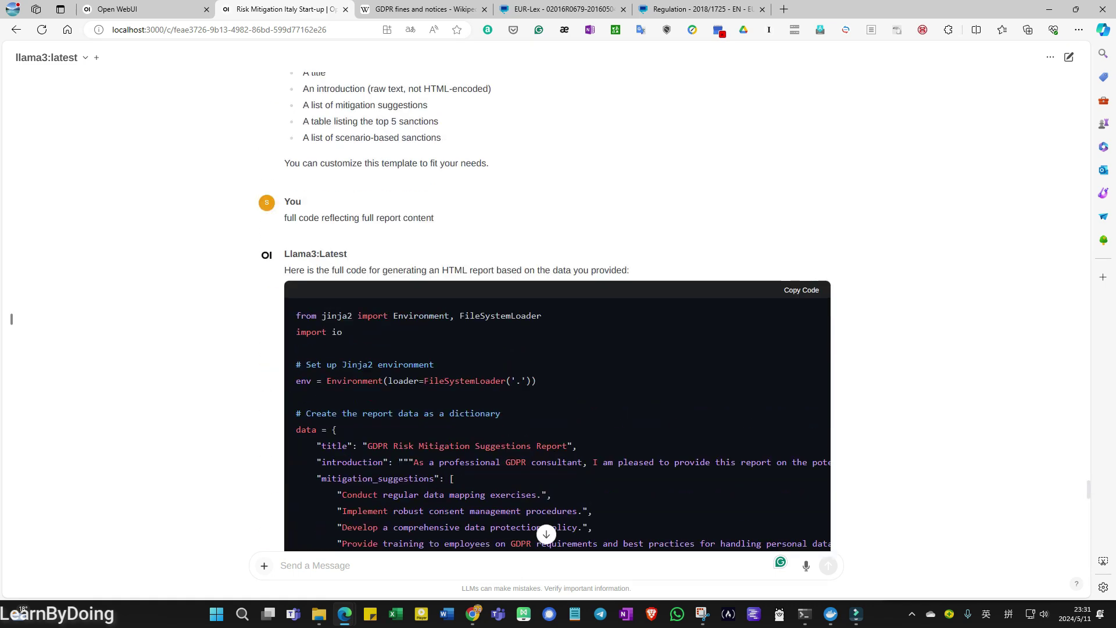
{"action": "scroll", "coordinate": [12, 318], "scroll_direction": "down", "scroll_amount": 4}
{"action": "scroll", "coordinate": [11, 318], "scroll_direction": "down", "scroll_amount": 4}
{"action": "scroll", "coordinate": [12, 318], "scroll_direction": "down", "scroll_amount": 2}
{"action": "scroll", "coordinate": [11, 318], "scroll_direction": "down", "scroll_amount": 1}
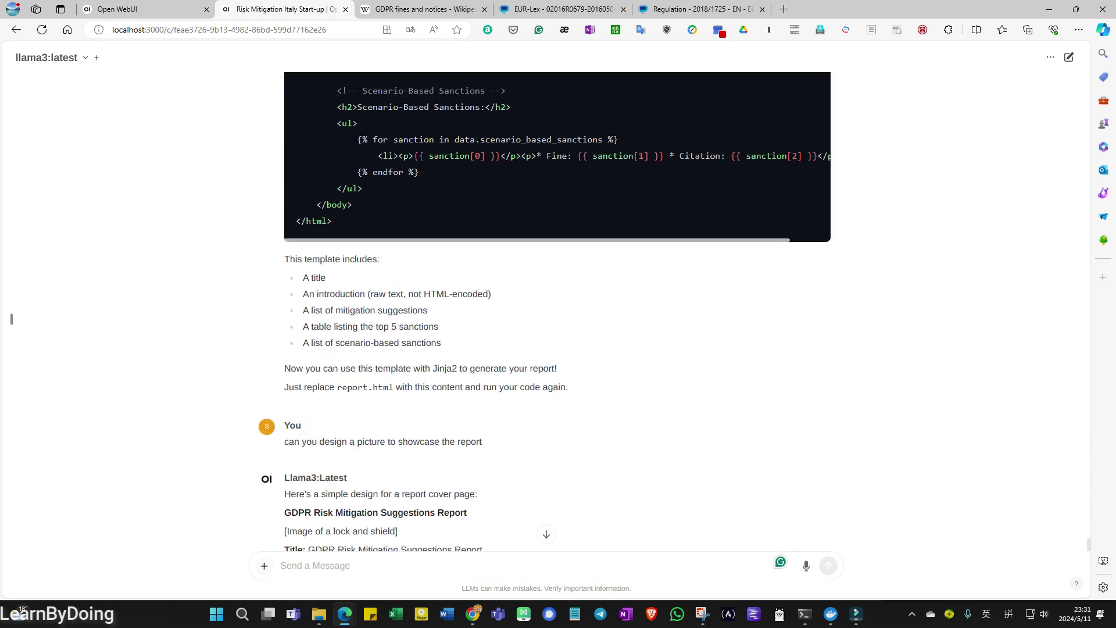
{"action": "scroll", "coordinate": [12, 318], "scroll_direction": "down", "scroll_amount": 3}
{"action": "scroll", "coordinate": [11, 318], "scroll_direction": "down", "scroll_amount": 3}
{"action": "scroll", "coordinate": [11, 318], "scroll_direction": "down", "scroll_amount": 4}
{"action": "scroll", "coordinate": [11, 318], "scroll_direction": "up", "scroll_amount": 1}
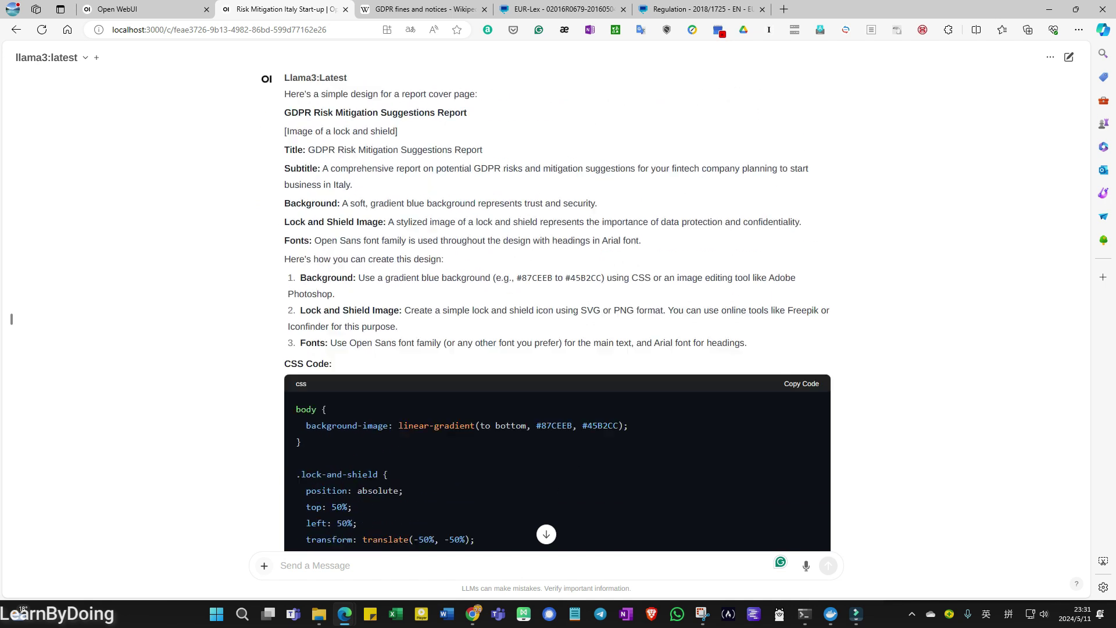
{"action": "scroll", "coordinate": [11, 319], "scroll_direction": "up", "scroll_amount": 2}
{"action": "scroll", "coordinate": [11, 318], "scroll_direction": "down", "scroll_amount": 6}
{"action": "scroll", "coordinate": [11, 319], "scroll_direction": "down", "scroll_amount": 1}
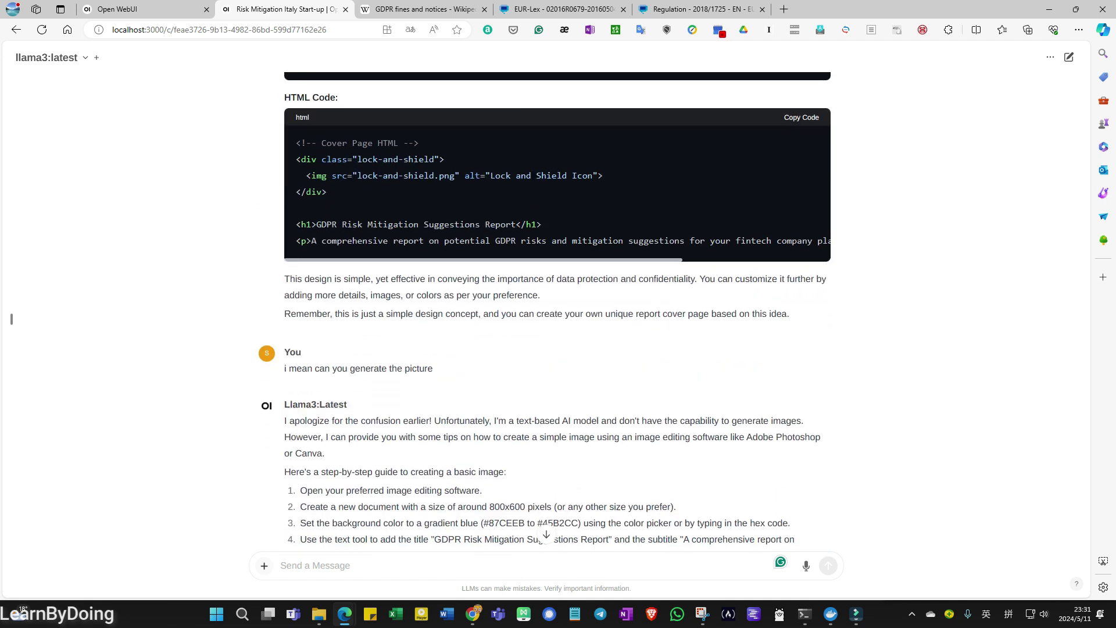
{"action": "scroll", "coordinate": [11, 318], "scroll_direction": "down", "scroll_amount": 2}
{"action": "scroll", "coordinate": [11, 318], "scroll_direction": "down", "scroll_amount": 1}
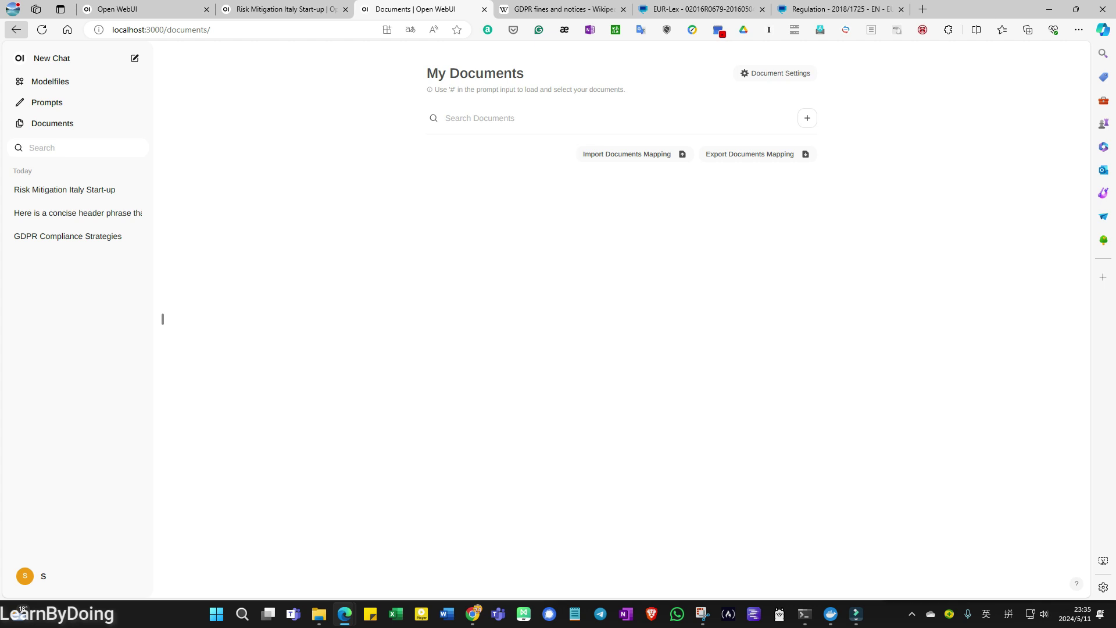
Step: Switch from Documents to the My Prompts page via the sidebar
{"action": "left_click", "coordinate": [47, 103]}
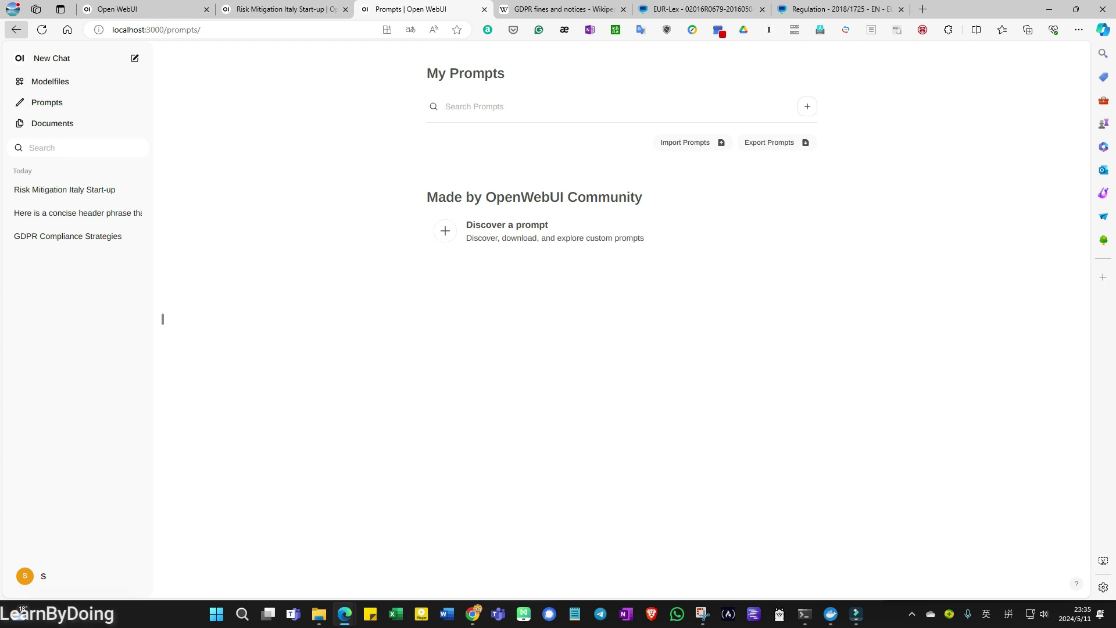
Step: Switch from Prompts to the My Modelfiles page via the sidebar
{"action": "left_click", "coordinate": [49, 82]}
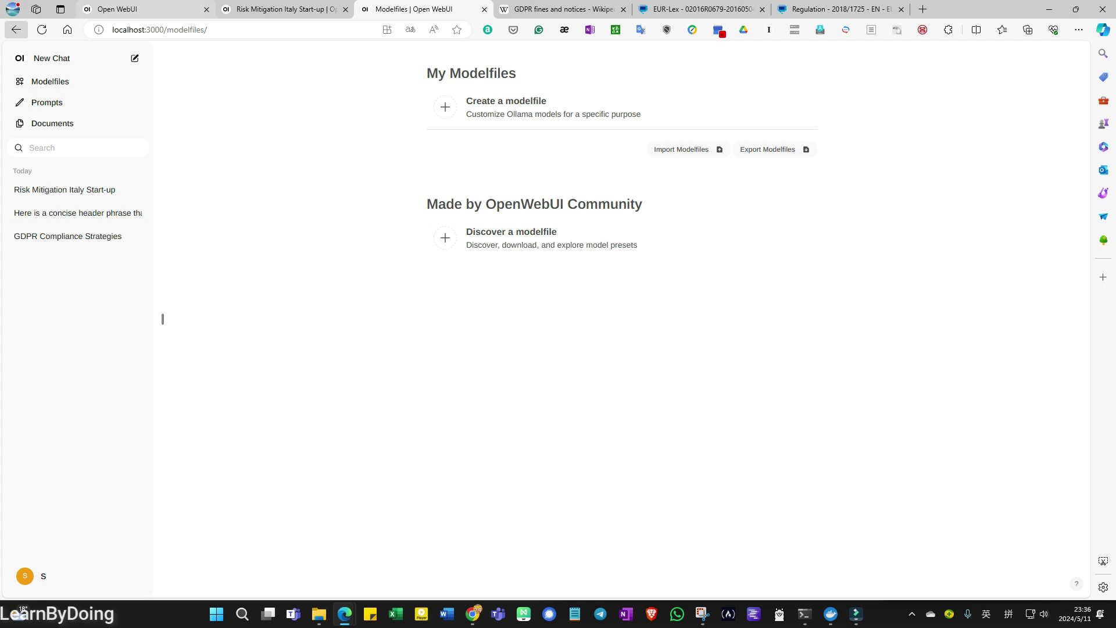
{"action": "left_click", "coordinate": [131, 9]}
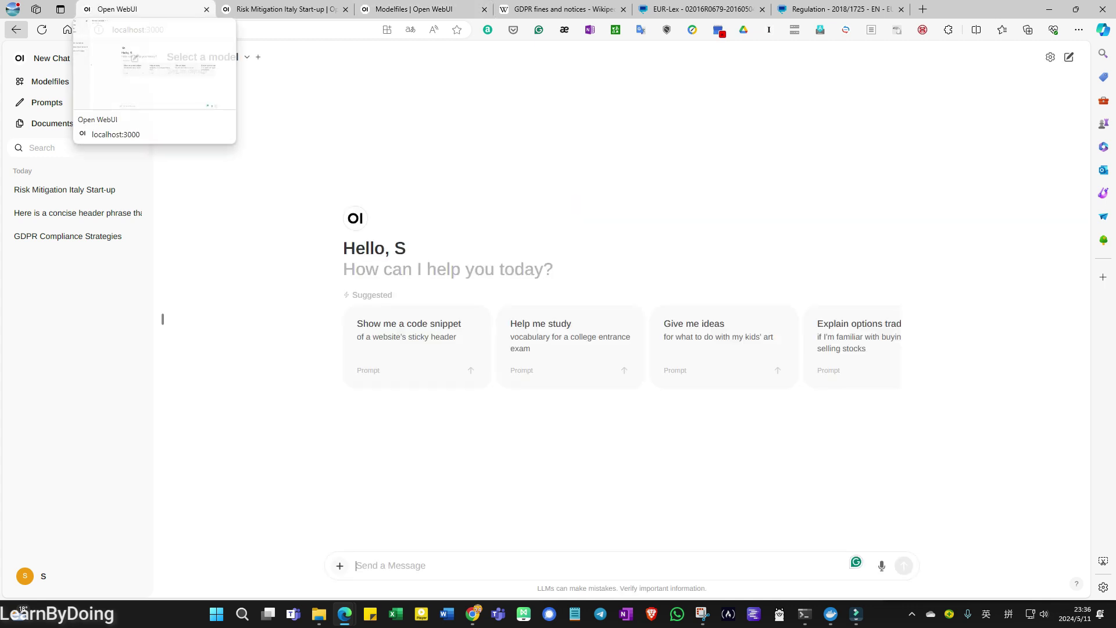